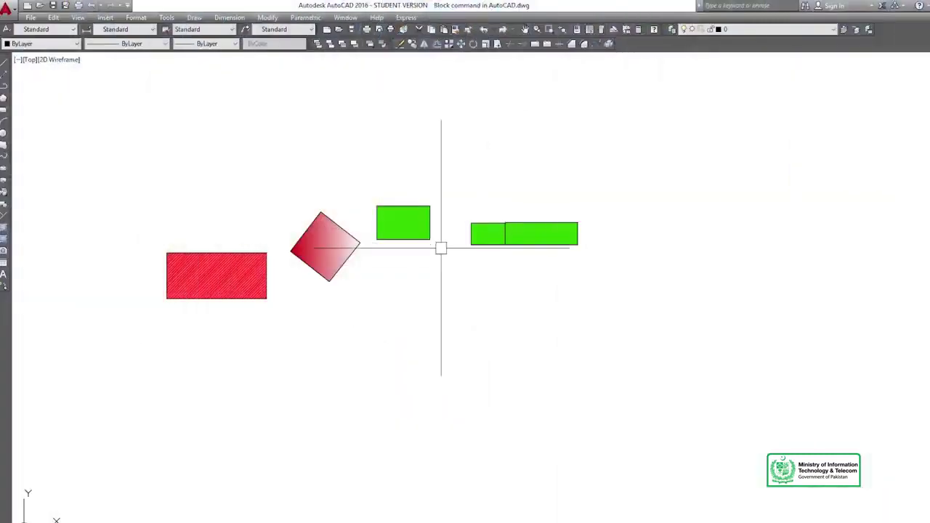
Erase all the hatched and filled shapes from the drawing and dismiss the hatch-editing notification
{"action": "left_click", "coordinate": [627, 107]}
{"action": "left_click", "coordinate": [340, 327]}
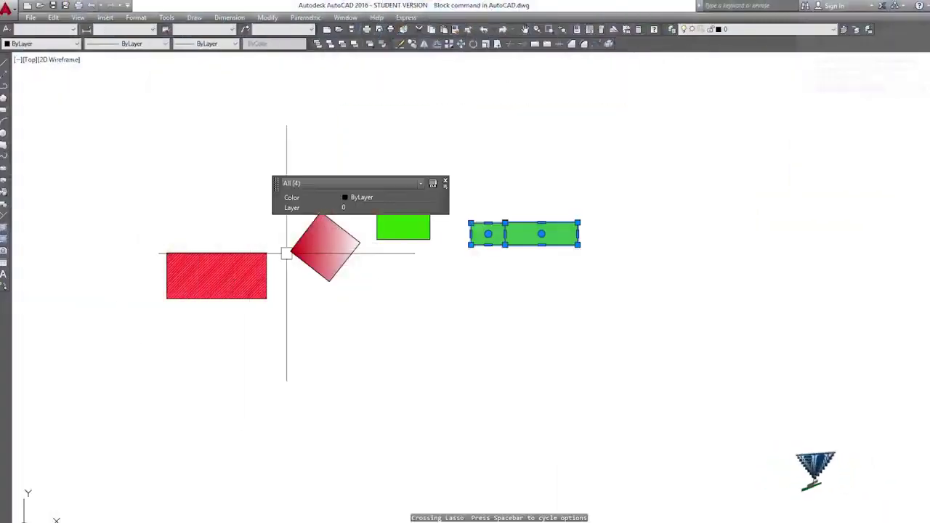
{"action": "left_click", "coordinate": [713, 166]}
{"action": "left_click", "coordinate": [167, 352]}
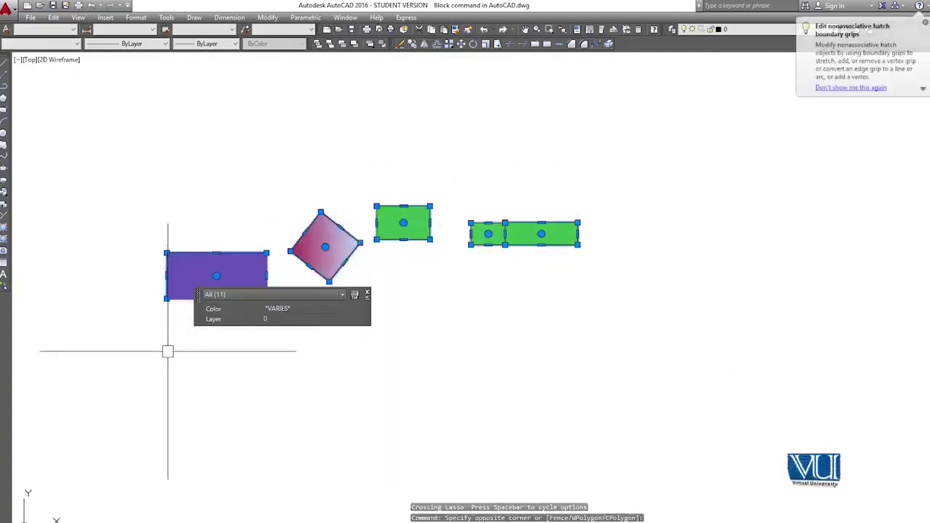
{"action": "key", "text": "Delete"}
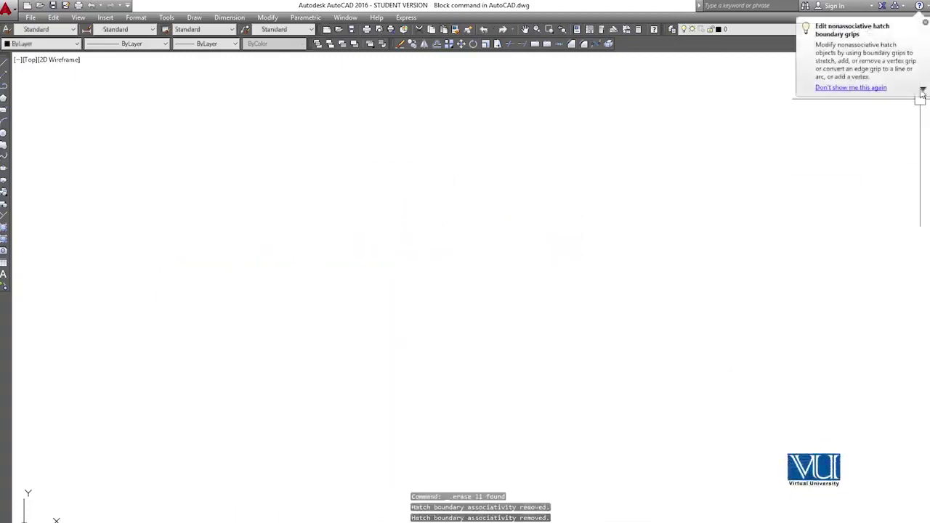
{"action": "left_click", "coordinate": [926, 25]}
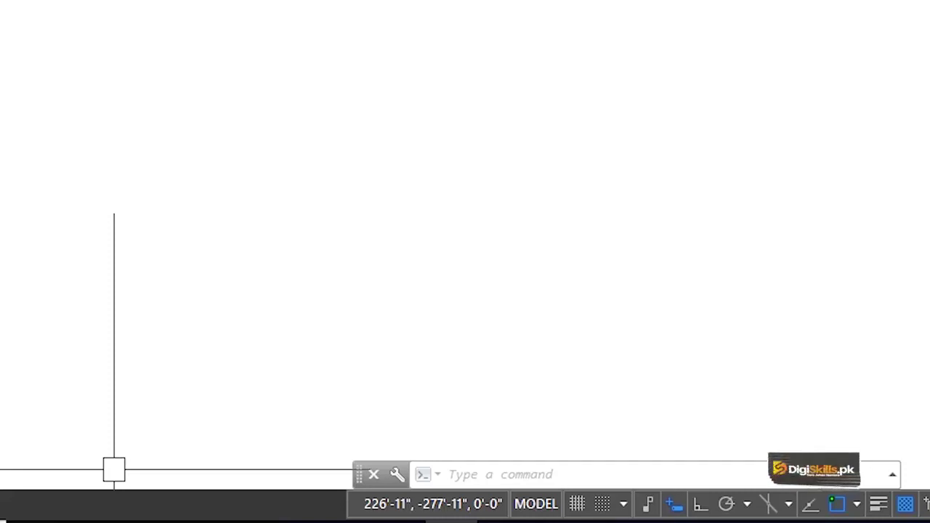
Place three separate single points in the empty drawing area with the Point command
{"action": "type", "text": "p"}
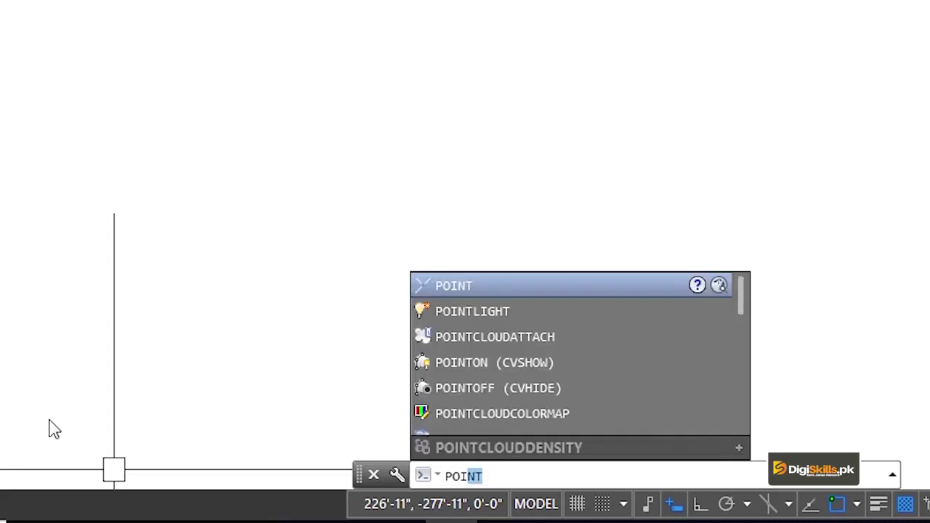
{"action": "key", "text": "Return"}
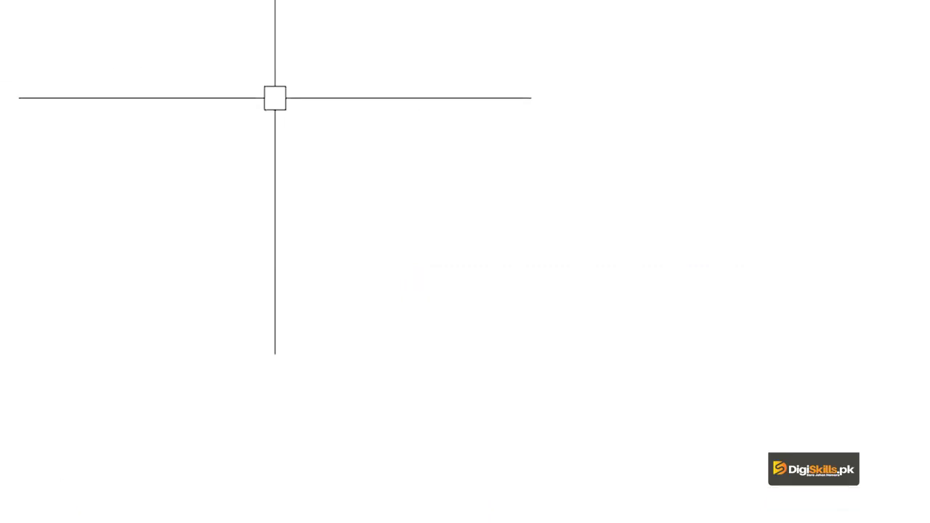
{"action": "type", "text": "PO"}
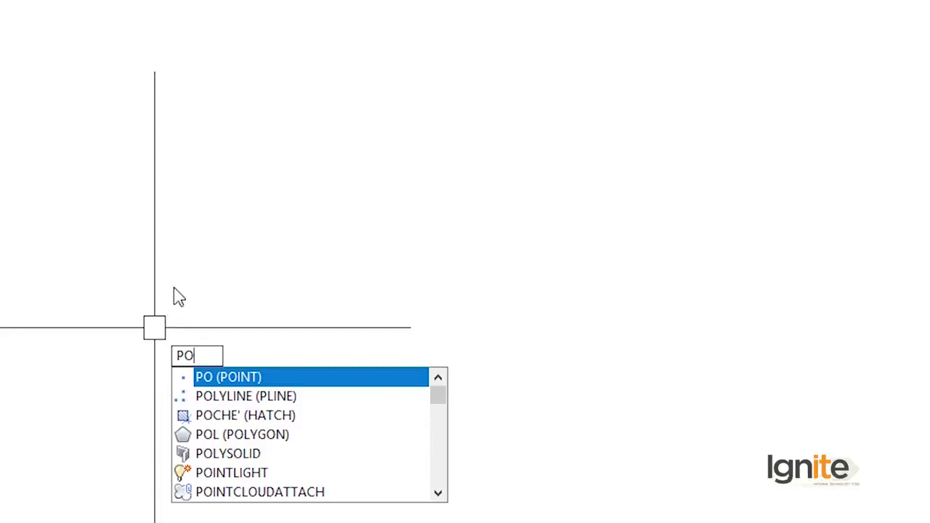
{"action": "left_click", "coordinate": [205, 237]}
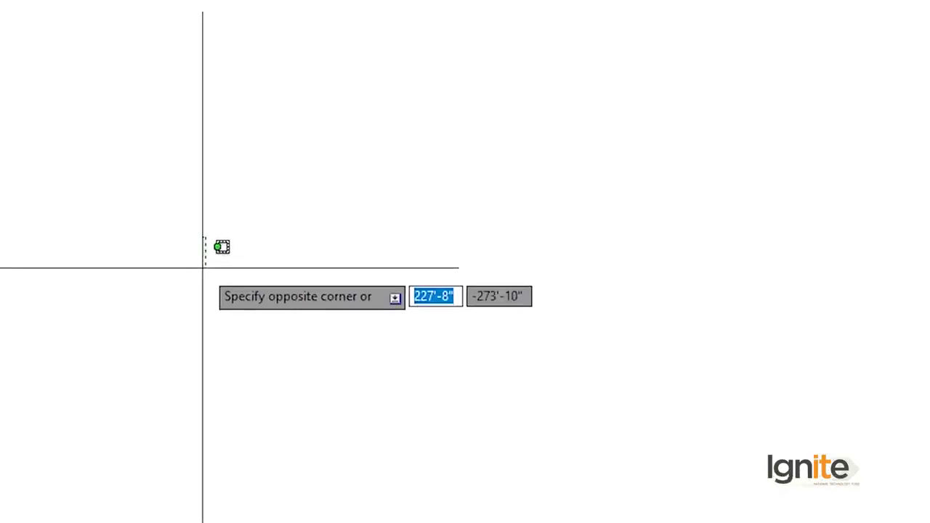
{"action": "left_click", "coordinate": [333, 126]}
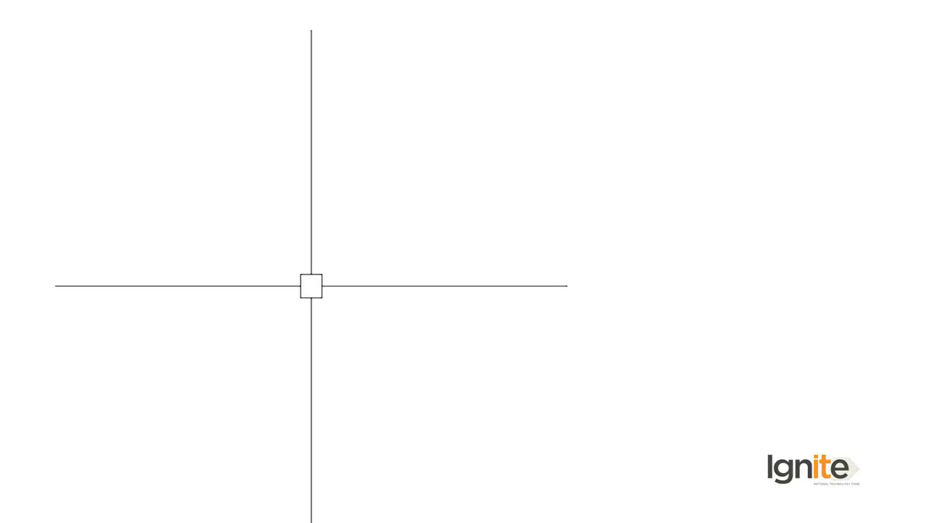
{"action": "key", "text": "Return"}
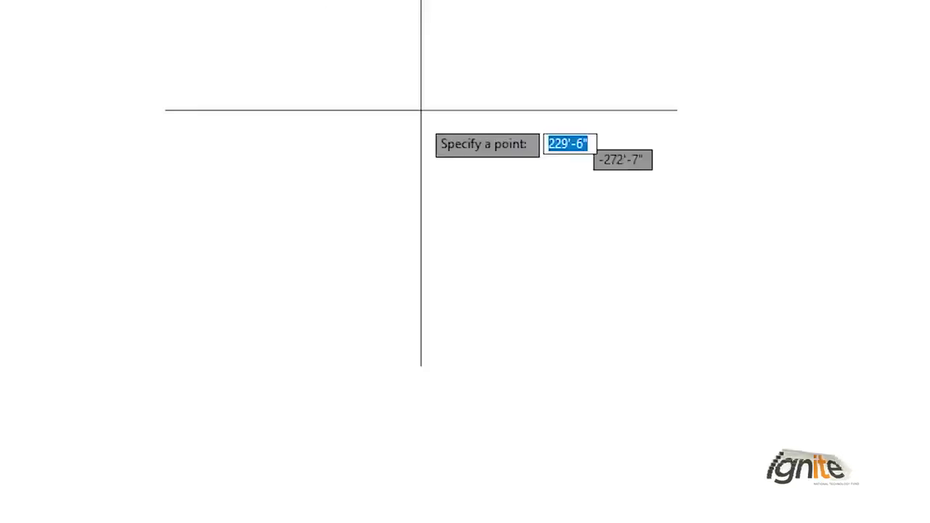
{"action": "left_click", "coordinate": [418, 88]}
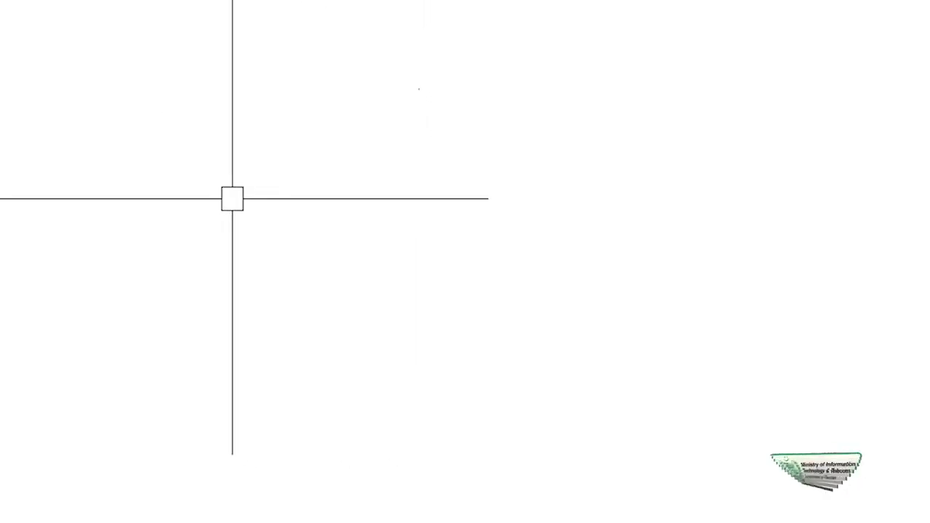
{"action": "left_click", "coordinate": [228, 153]}
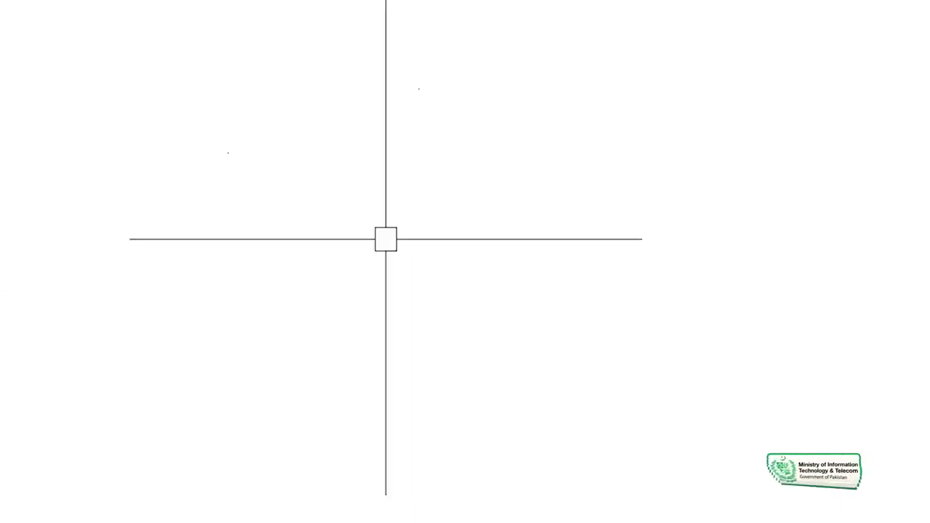
{"action": "left_click", "coordinate": [297, 254]}
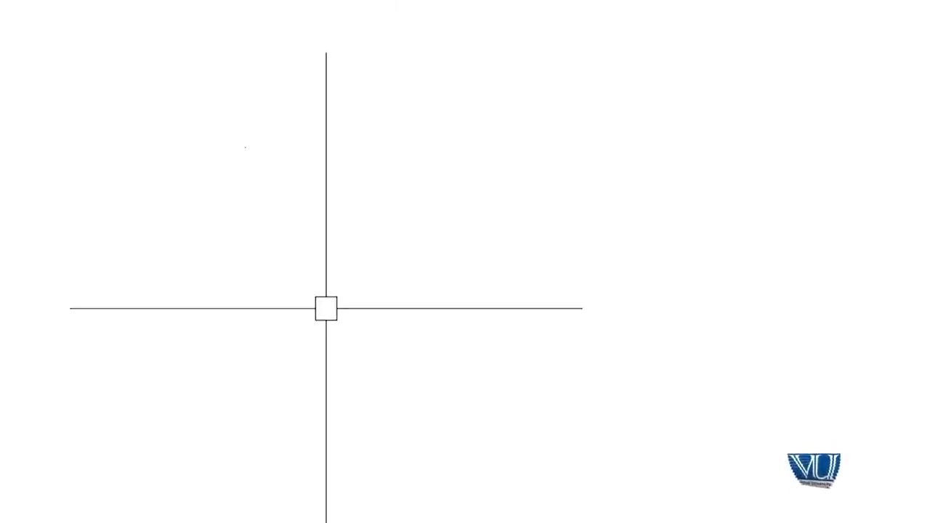
Change the point style to the plus-sign symbol so the placed points display as crosses
{"action": "scroll", "coordinate": [326, 309], "scroll_direction": "up", "scroll_amount": 2}
{"action": "scroll", "coordinate": [268, 177], "scroll_direction": "up", "scroll_amount": 1}
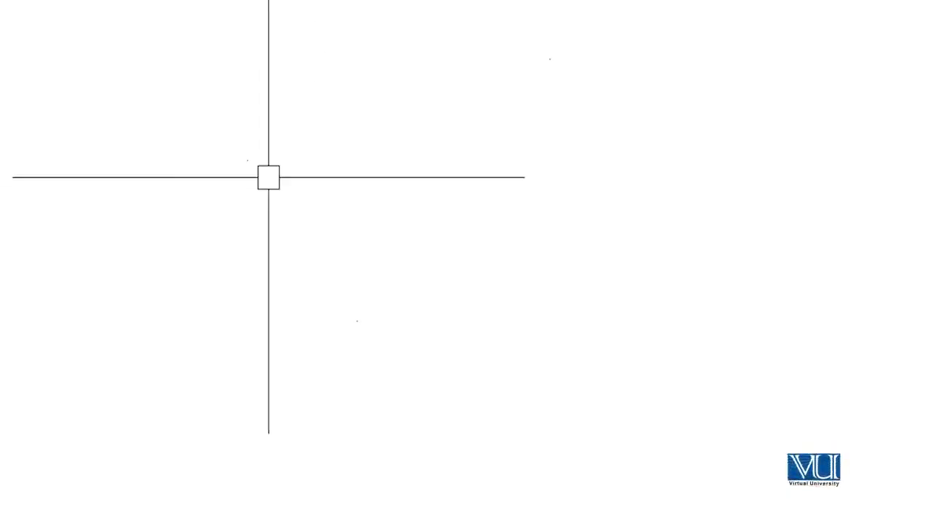
{"action": "left_click", "coordinate": [247, 156]}
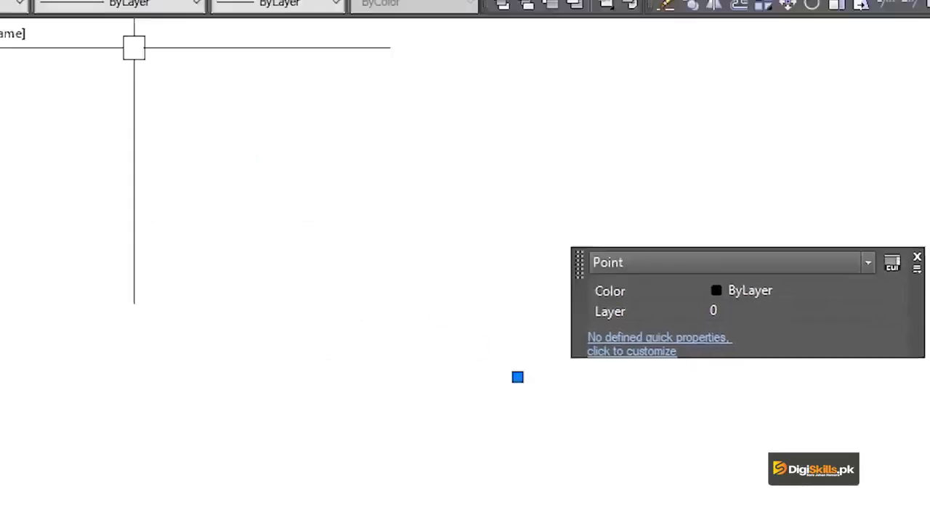
{"action": "left_click", "coordinate": [216, 10]}
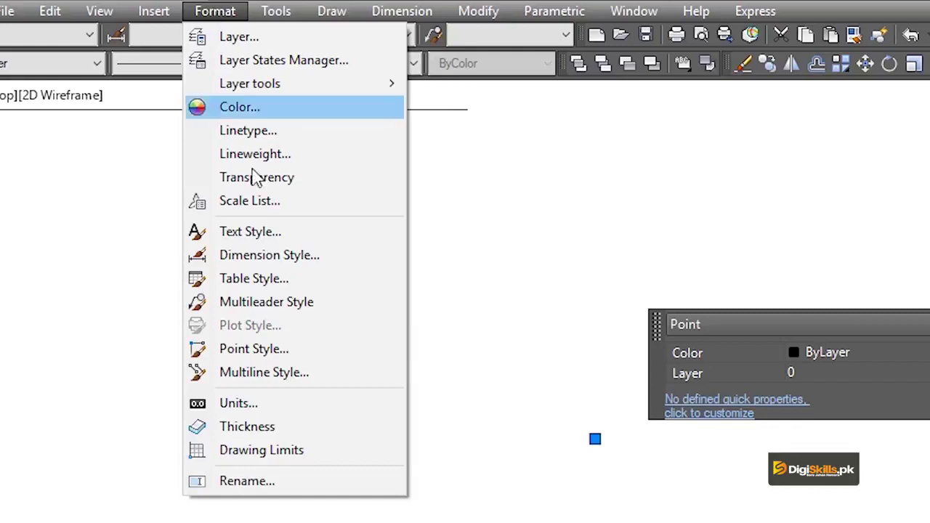
{"action": "left_click", "coordinate": [283, 350]}
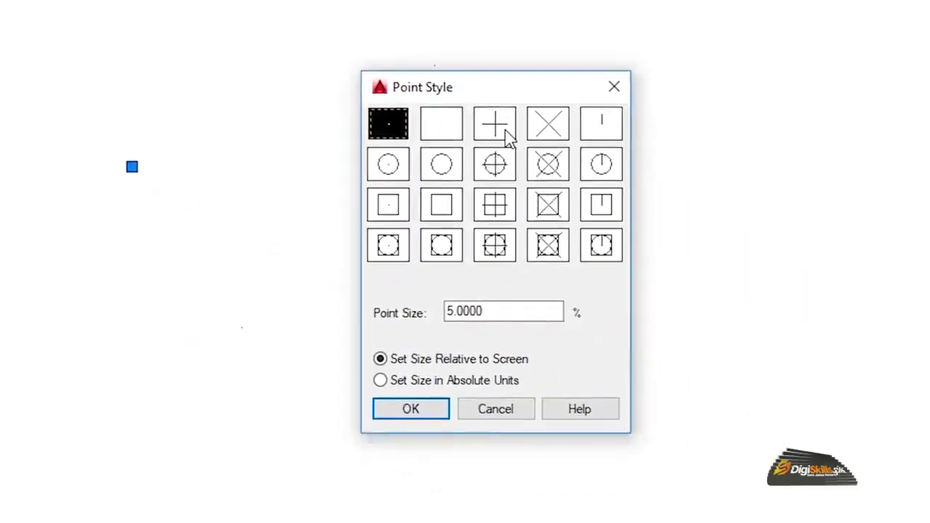
{"action": "left_click", "coordinate": [509, 135]}
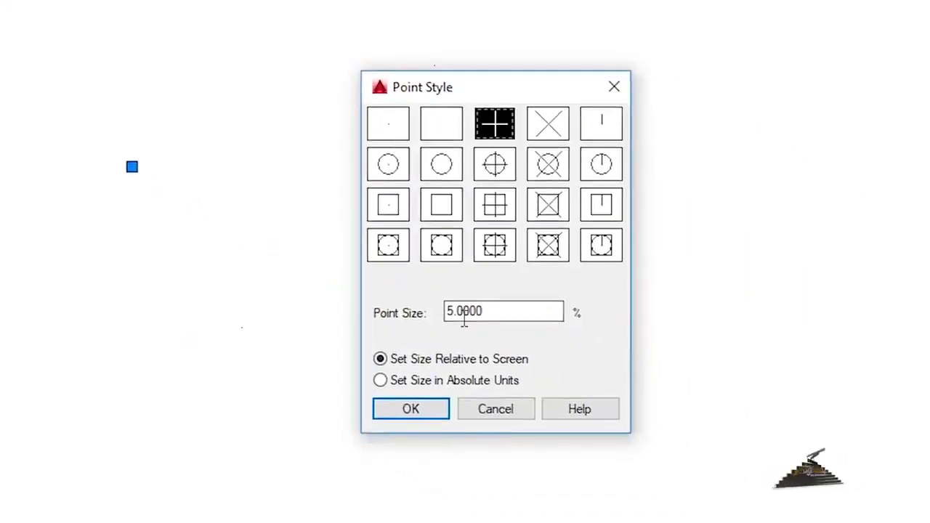
{"action": "left_click", "coordinate": [409, 409]}
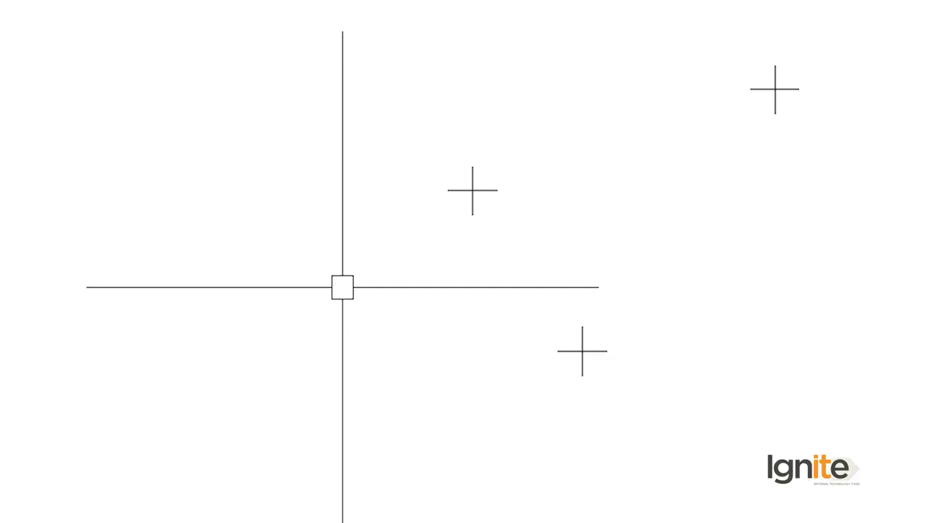
Draw a long horizontal line above the three points with Ortho mode turned on
{"action": "type", "text": "L"}
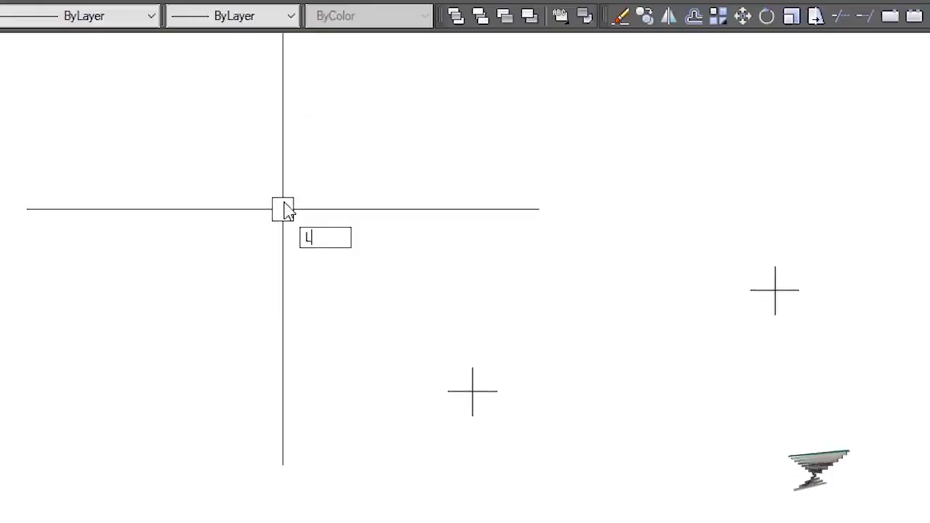
{"action": "key", "text": "Return"}
{"action": "left_click", "coordinate": [444, 262]}
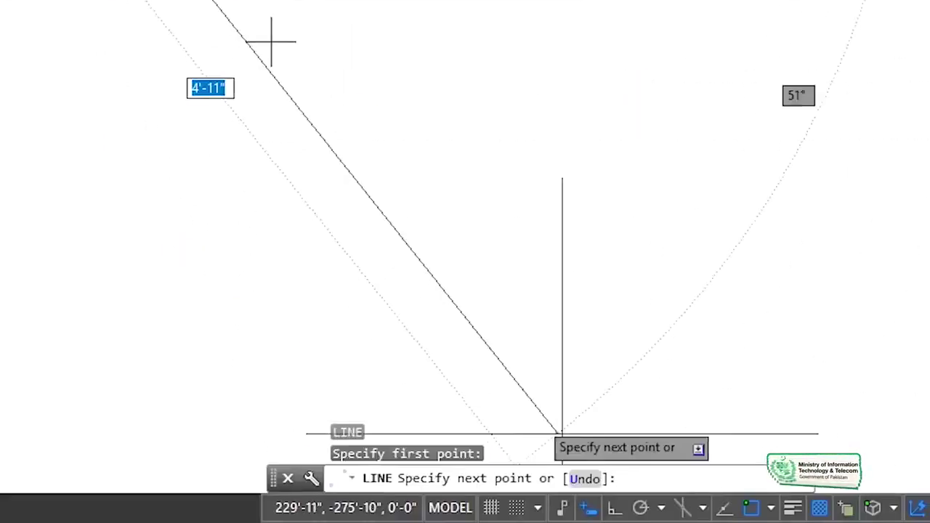
{"action": "left_click", "coordinate": [615, 508]}
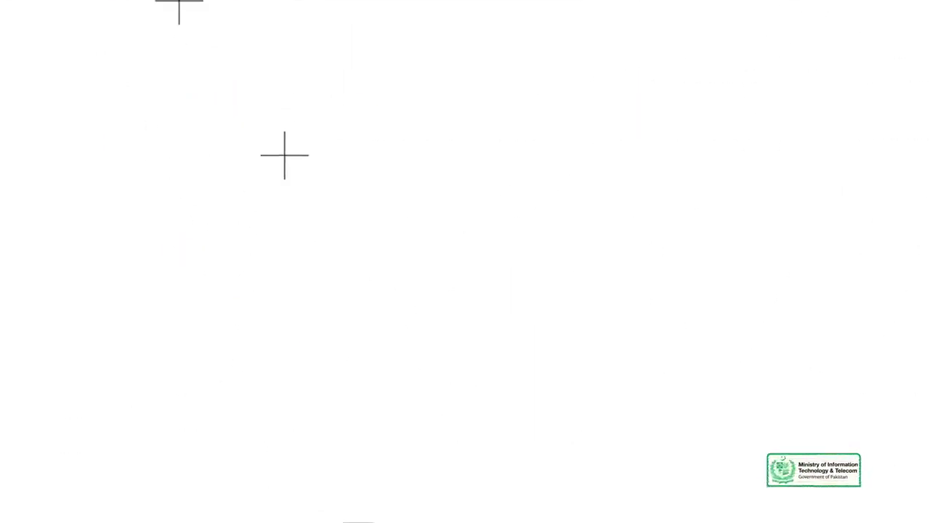
{"action": "left_click", "coordinate": [750, 70]}
{"action": "key", "text": "Return"}
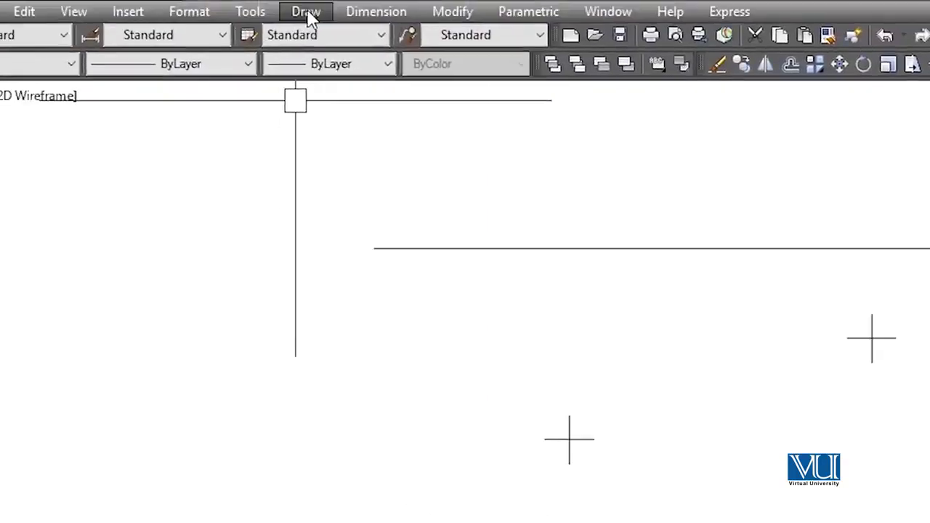
Divide the horizontal line into 5 equal segments with point markers
{"action": "left_click", "coordinate": [308, 15]}
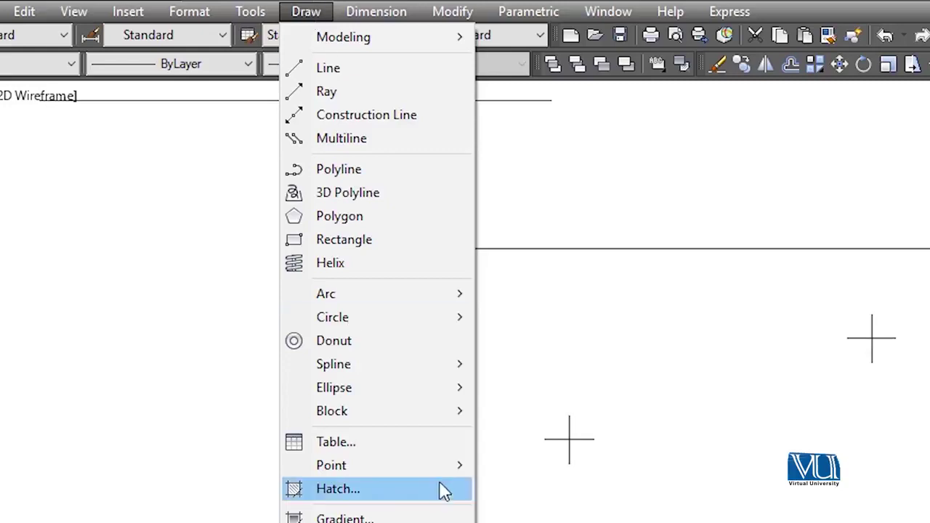
{"action": "mouse_move", "coordinate": [458, 465]}
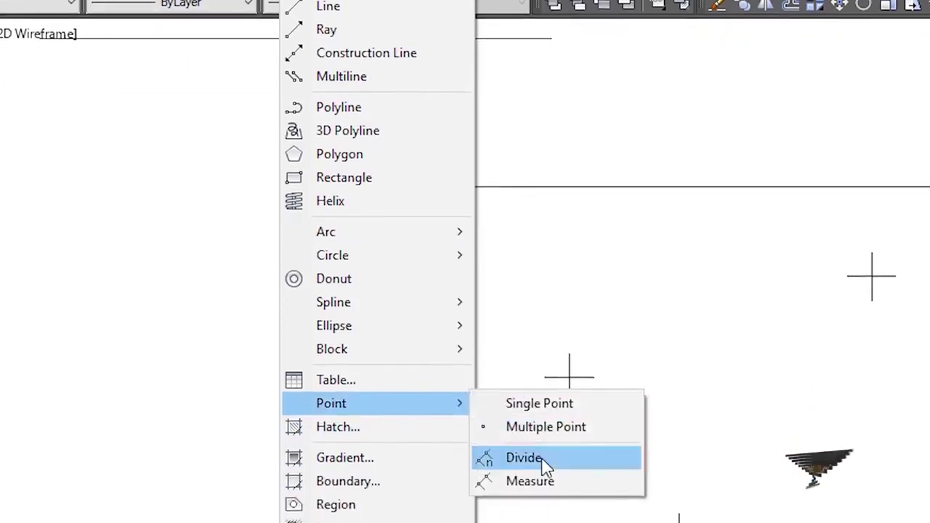
{"action": "left_click", "coordinate": [543, 458]}
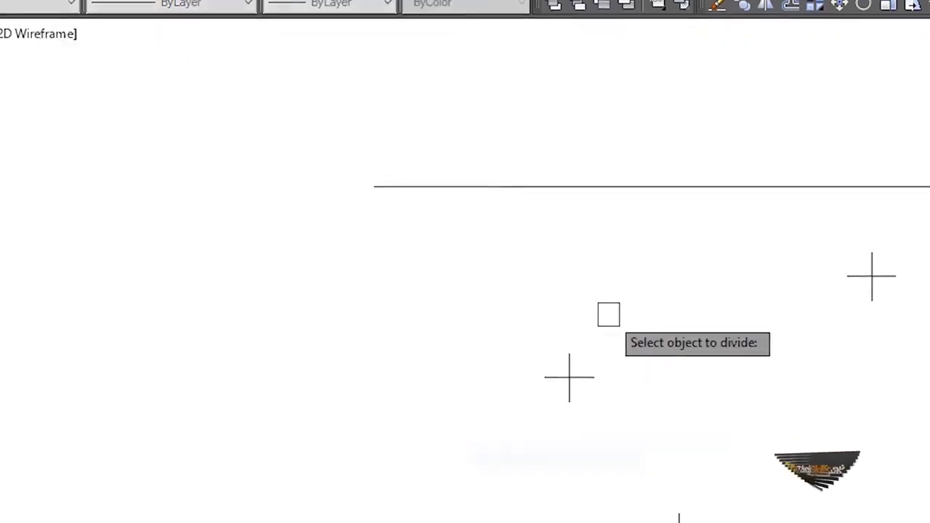
{"action": "left_click", "coordinate": [651, 186]}
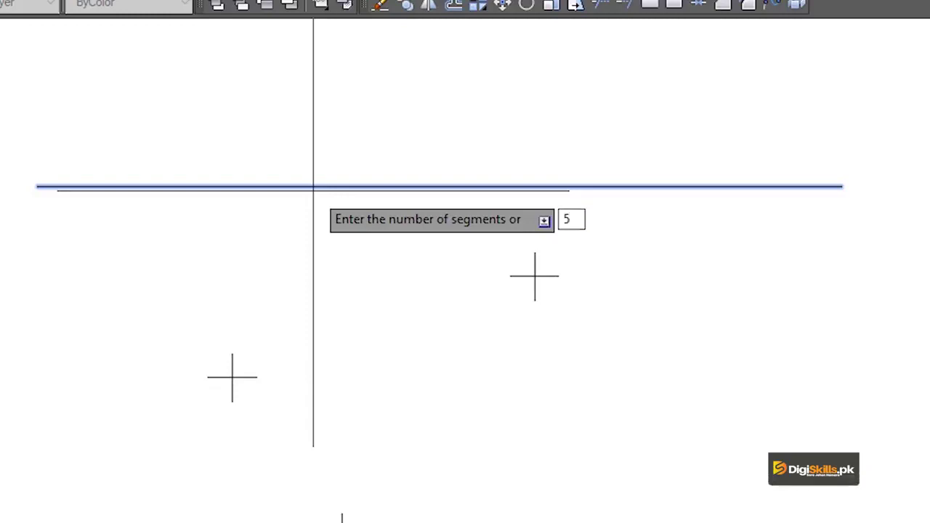
{"action": "type", "text": "5"}
{"action": "key", "text": "Return"}
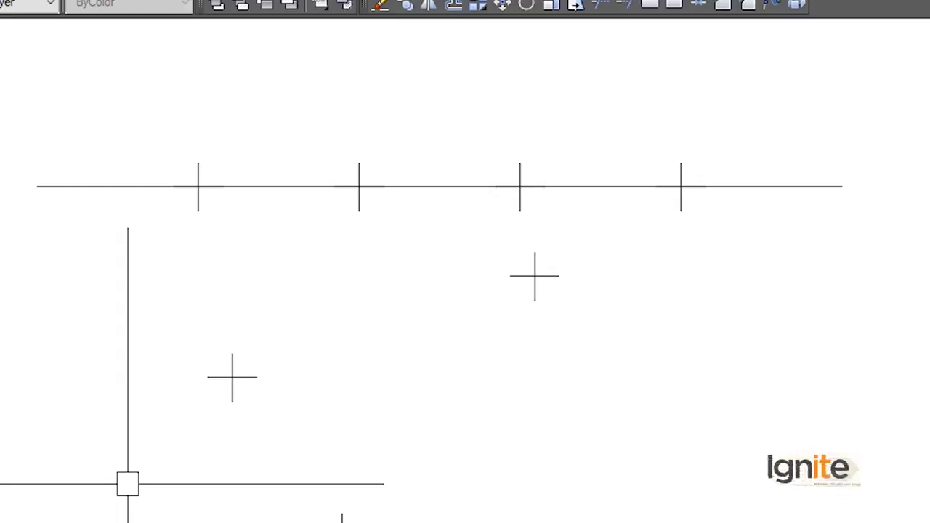
Insert an empty Standard-style table with 5 columns, 6 data rows, 8" column width, 6-line row height and a Header second row, leaving its cells blank
{"action": "scroll", "coordinate": [128, 484], "scroll_direction": "down", "scroll_amount": 4}
{"action": "mouse_move", "coordinate": [498, 250]}
{"action": "middle_mouse_down"}
{"action": "mouse_move", "coordinate": [266, 274]}
{"action": "mouse_move", "coordinate": [193, 266]}
{"action": "middle_mouse_up"}
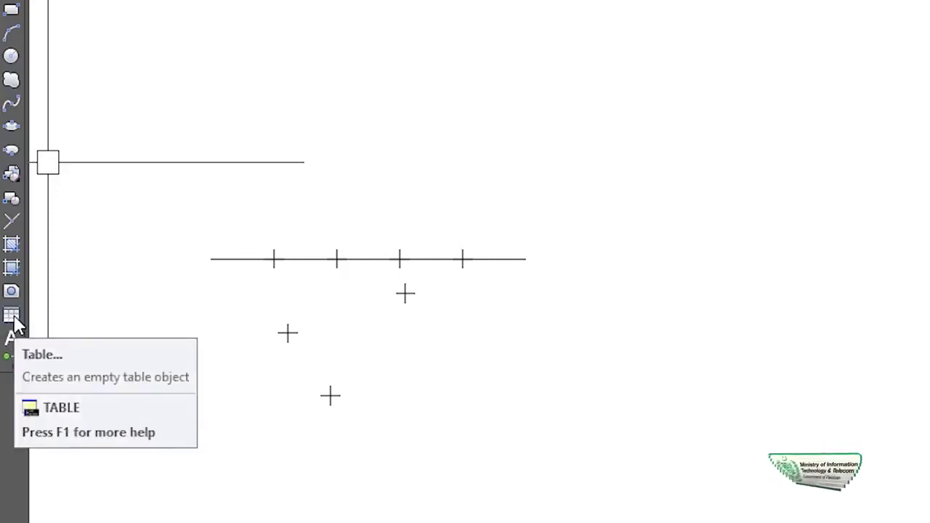
{"action": "left_click", "coordinate": [14, 320]}
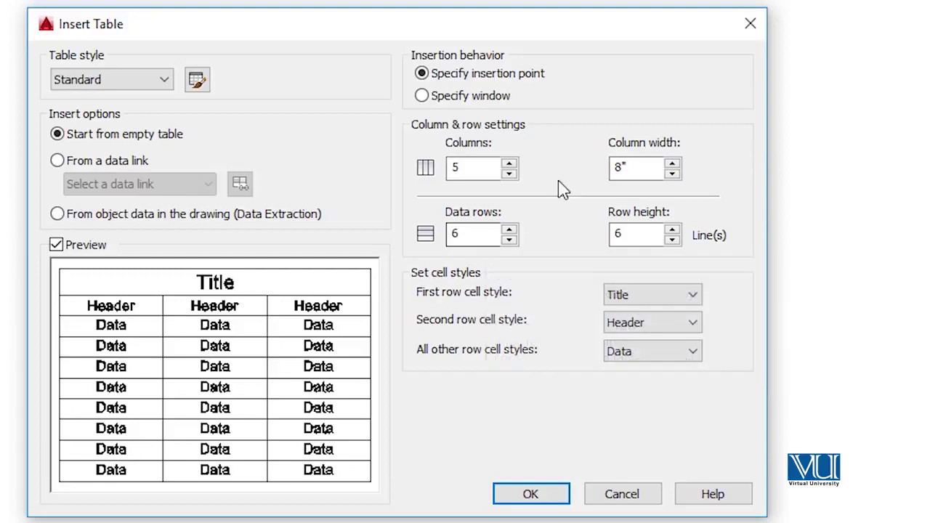
{"action": "left_click", "coordinate": [652, 323]}
{"action": "left_click", "coordinate": [664, 328]}
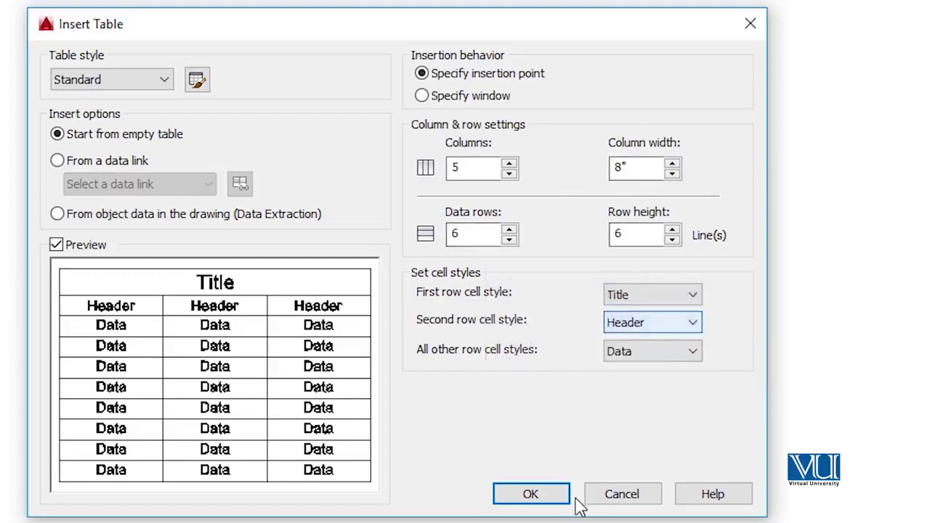
{"action": "left_click", "coordinate": [526, 500]}
{"action": "left_click", "coordinate": [207, 267]}
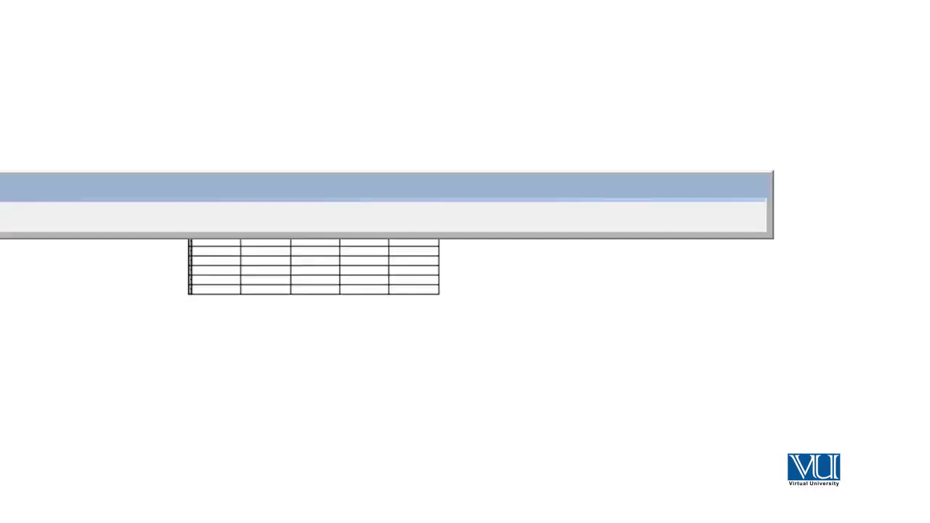
{"action": "scroll", "coordinate": [442, 312], "scroll_direction": "up", "scroll_amount": 3}
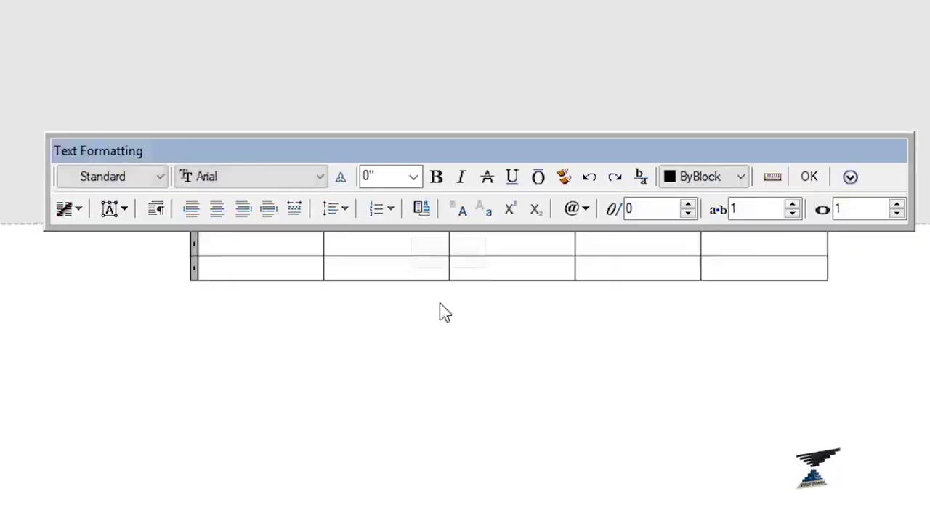
{"action": "key", "text": "Escape"}
{"action": "scroll", "coordinate": [540, 312], "scroll_direction": "up", "scroll_amount": 2}
{"action": "middle_click_drag", "start_coordinate": [457, 197], "coordinate": [391, 416]}
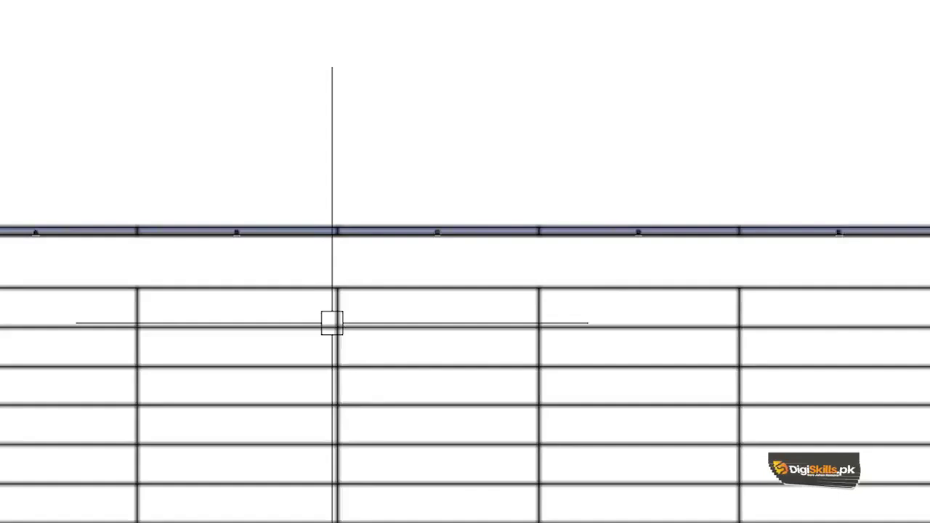
{"action": "middle_click_drag", "start_coordinate": [458, 290], "coordinate": [518, 188]}
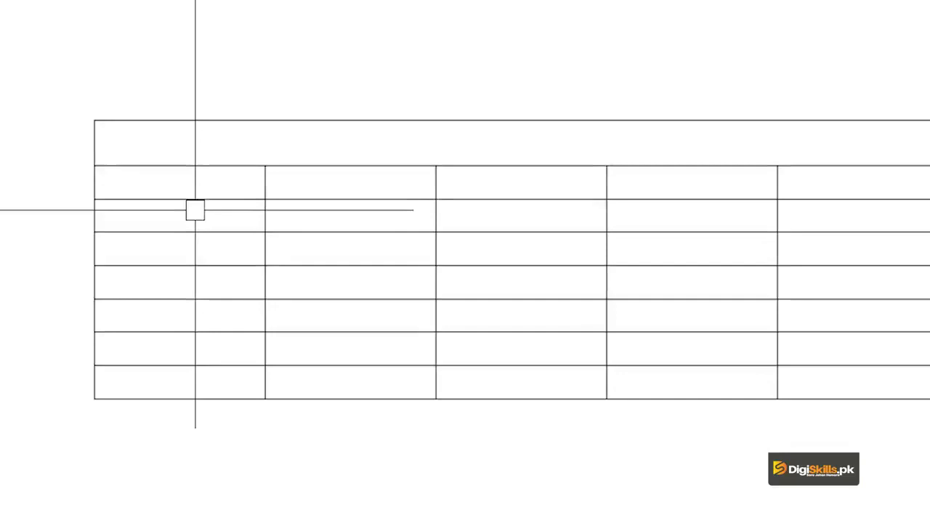
Insert a row above the first cell of row 3, and add columns to the left and right of that cell
{"action": "left_click", "coordinate": [195, 210]}
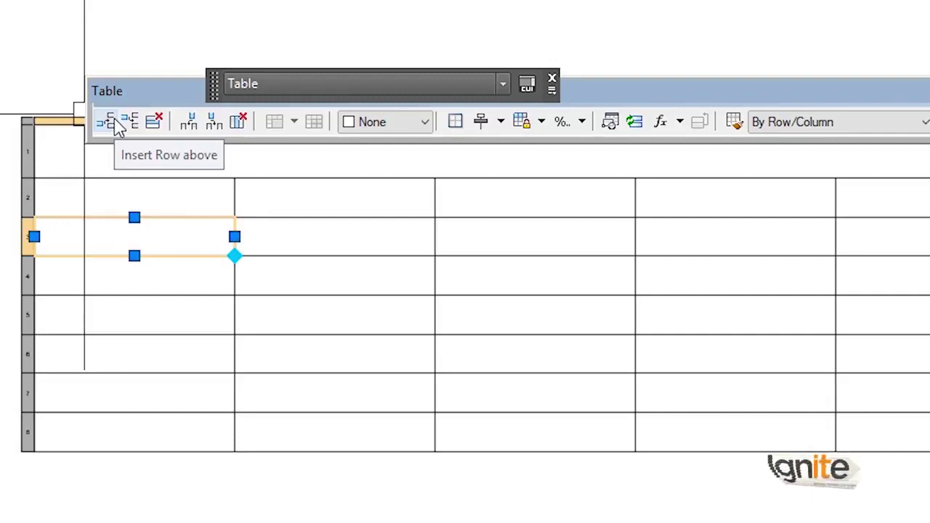
{"action": "left_click", "coordinate": [117, 125]}
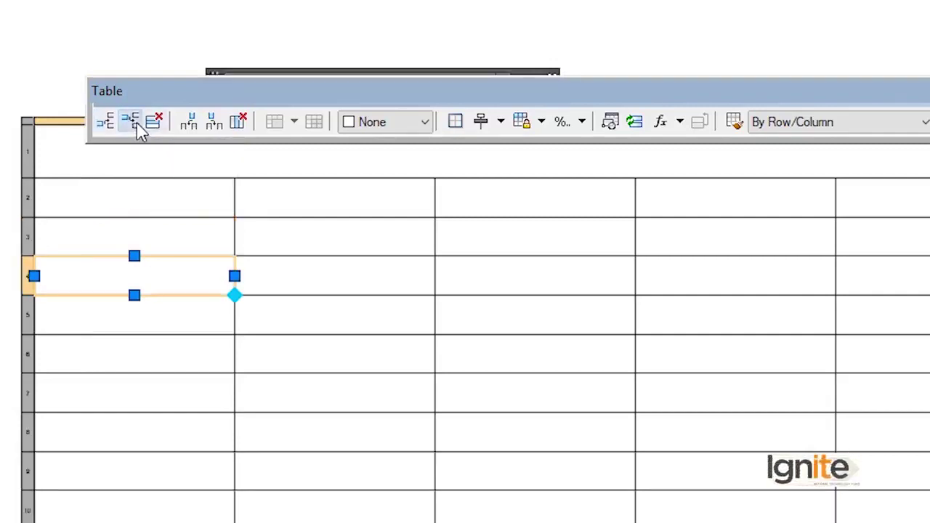
{"action": "left_click", "coordinate": [187, 123]}
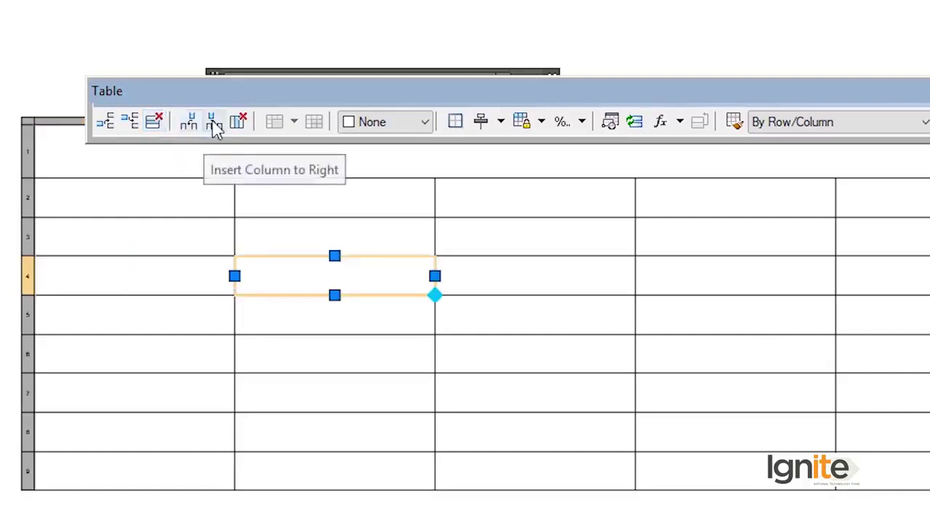
{"action": "left_click", "coordinate": [213, 124]}
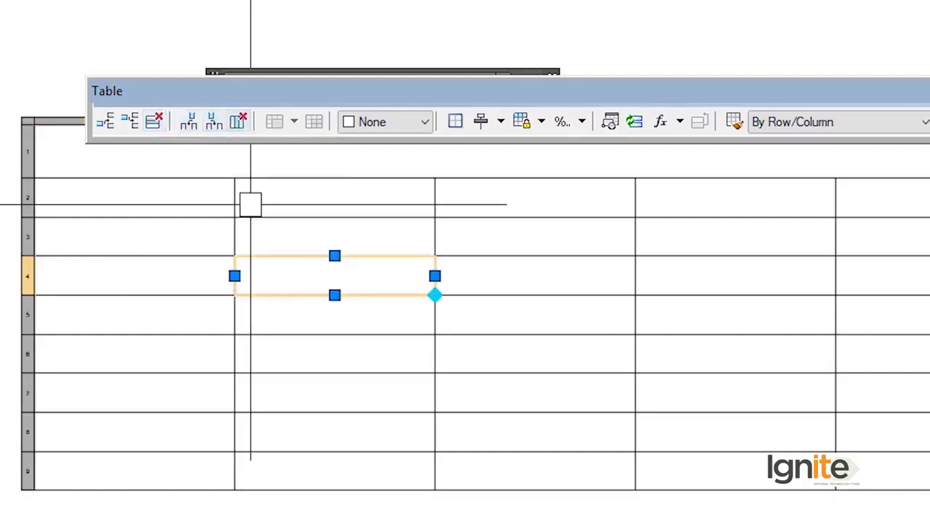
Merge the first two cells of row 4 and unmerge them again
{"action": "left_click_drag", "start_coordinate": [166, 264], "coordinate": [283, 286]}
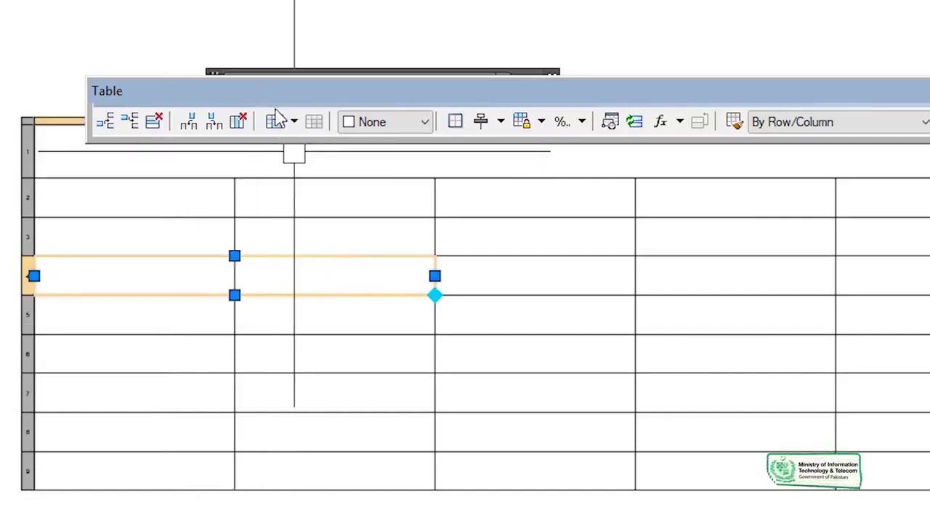
{"action": "left_click", "coordinate": [288, 123]}
{"action": "left_click", "coordinate": [314, 144]}
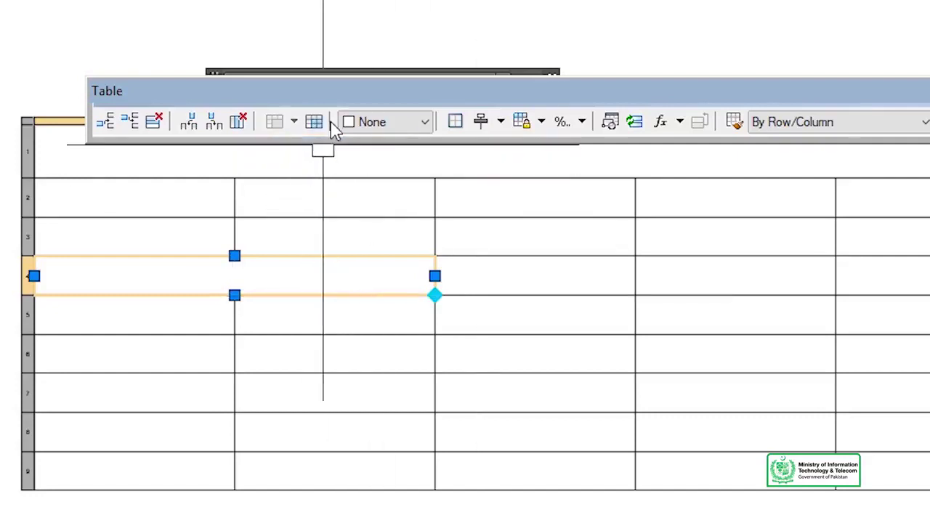
{"action": "left_click", "coordinate": [325, 123]}
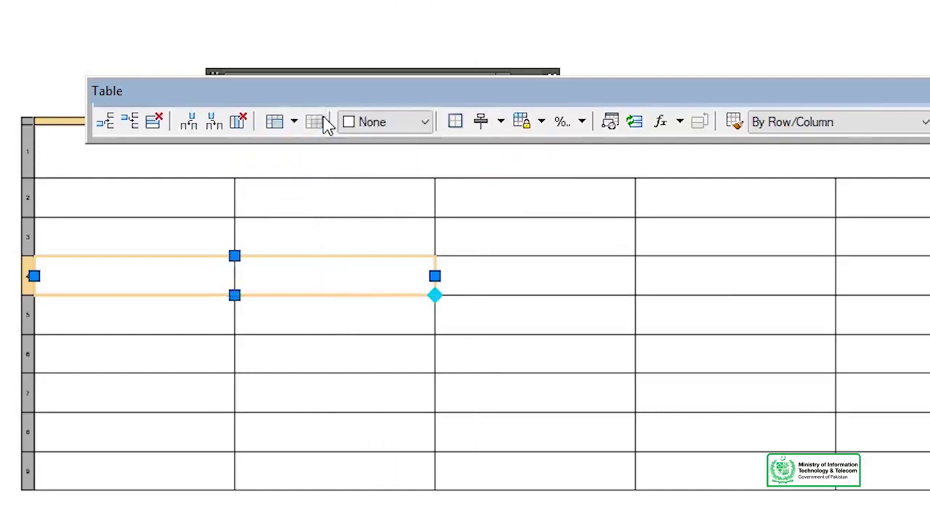
Fill the first two cells of row 4 with a red background and view their cell border properties without changing them
{"action": "left_click", "coordinate": [378, 121]}
{"action": "left_click", "coordinate": [370, 193]}
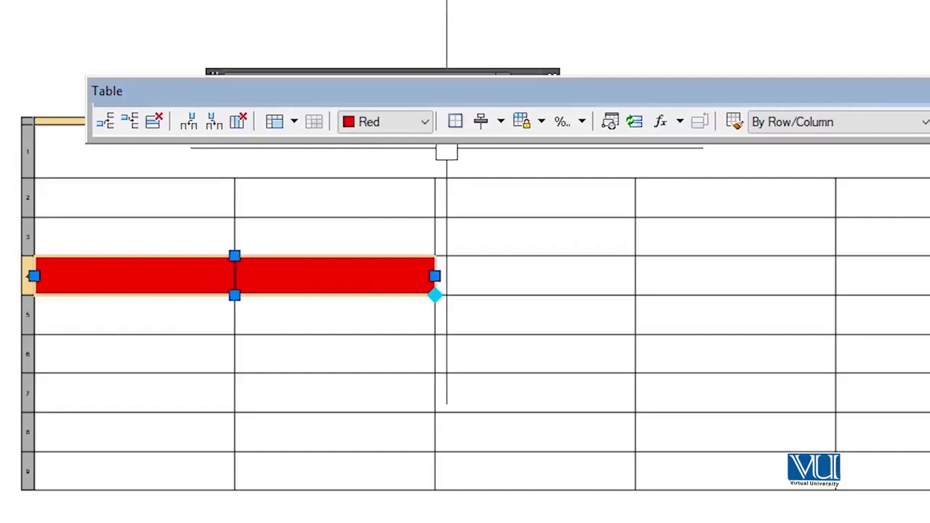
{"action": "left_click", "coordinate": [459, 123]}
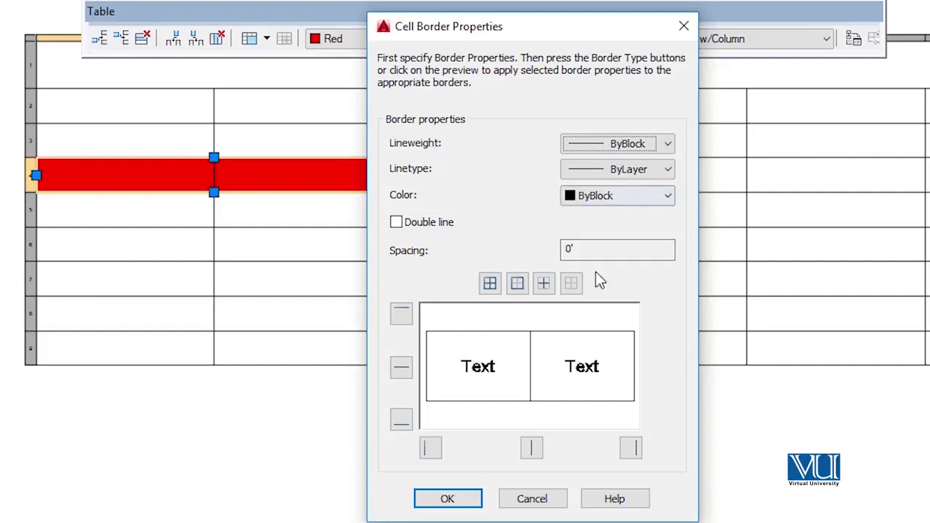
{"action": "left_click", "coordinate": [685, 27]}
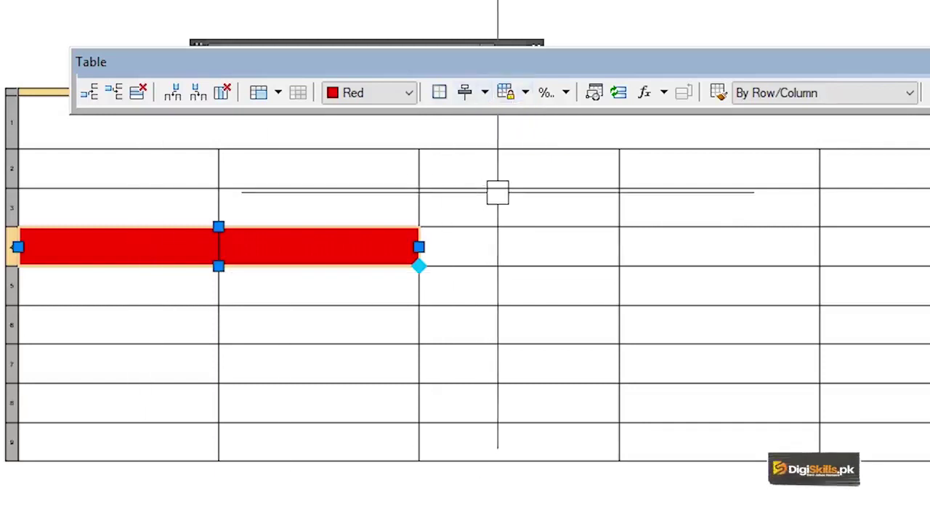
Apply Content Locked to the two red cells and select the second red cell to check its lock
{"action": "left_click", "coordinate": [525, 93]}
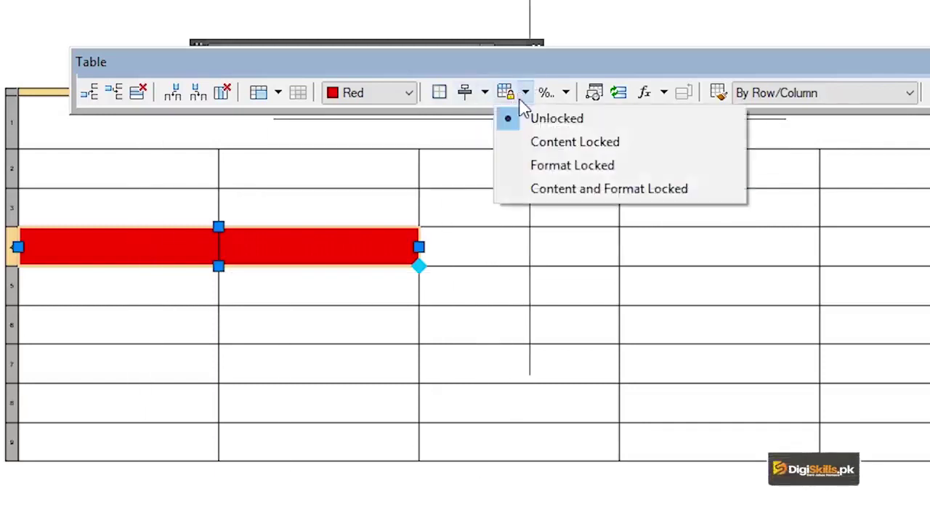
{"action": "left_click", "coordinate": [550, 144]}
{"action": "left_click", "coordinate": [268, 357]}
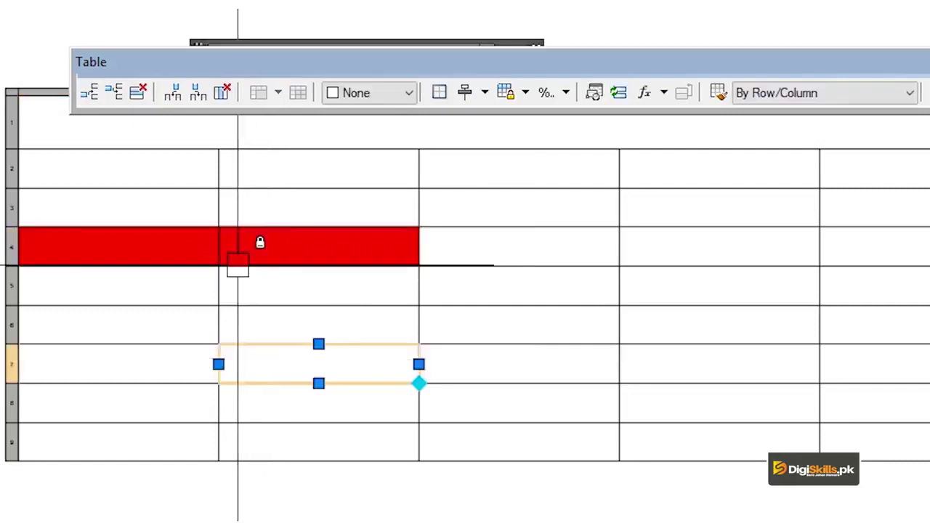
{"action": "left_click", "coordinate": [242, 256]}
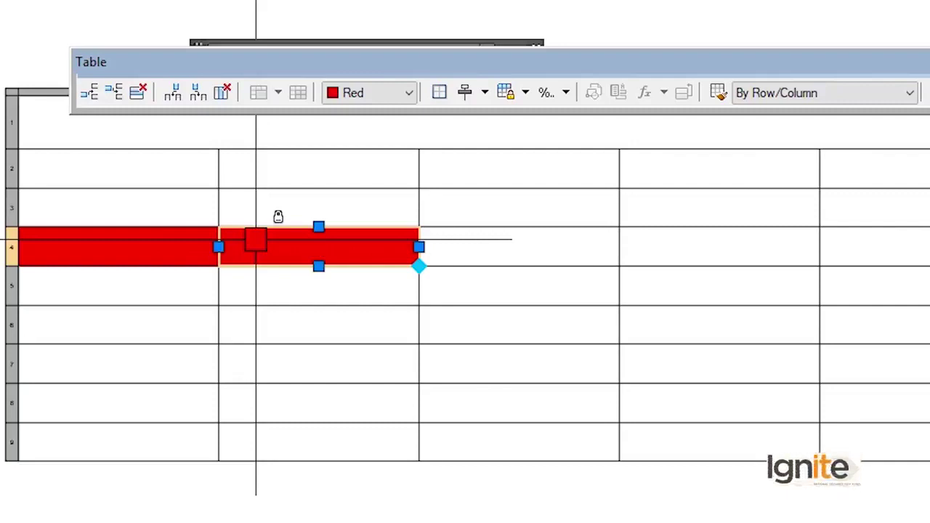
Set the second red cell back to Unlocked and view the available data formats without choosing one
{"action": "left_click", "coordinate": [520, 96]}
{"action": "left_click", "coordinate": [553, 119]}
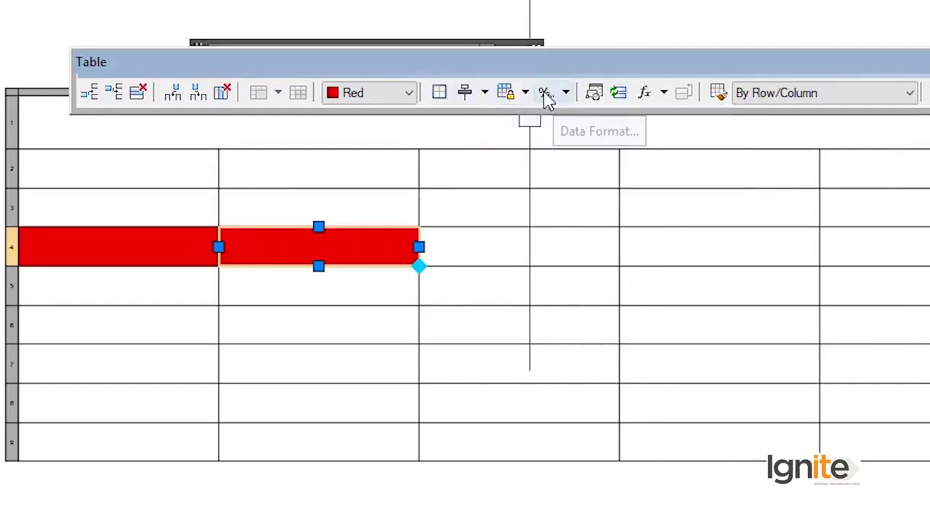
{"action": "left_click", "coordinate": [567, 93]}
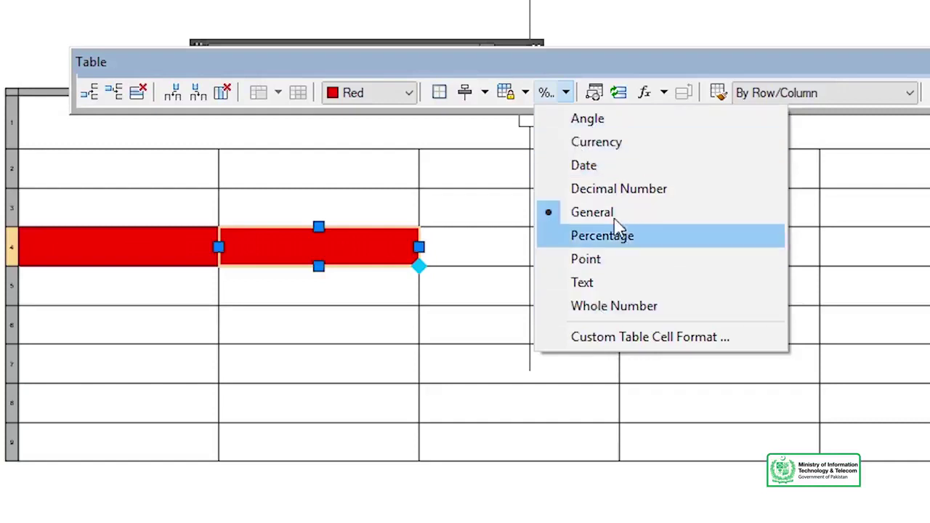
{"action": "left_click", "coordinate": [633, 66]}
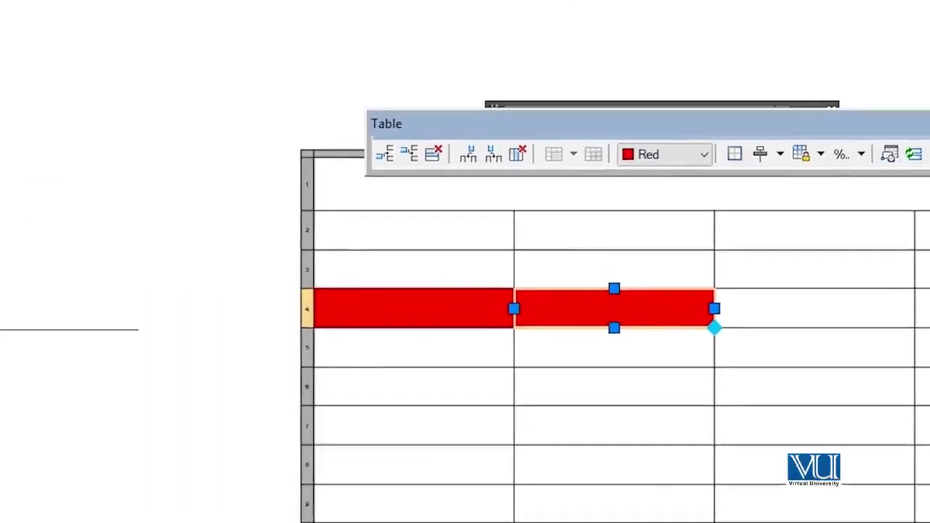
Draw a small rectangle beside the table and convert it to a block named E
{"action": "left_click", "coordinate": [12, 114]}
{"action": "left_click", "coordinate": [247, 143]}
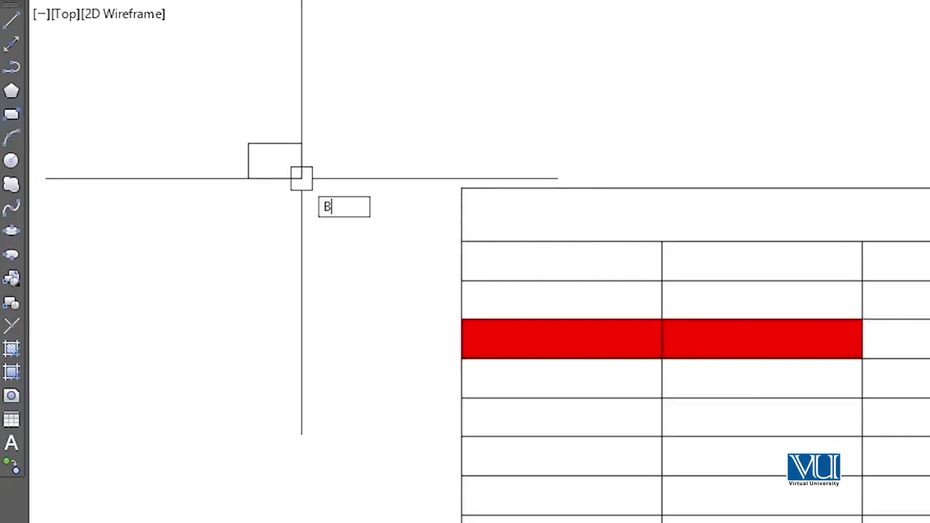
{"action": "key", "text": "Return"}
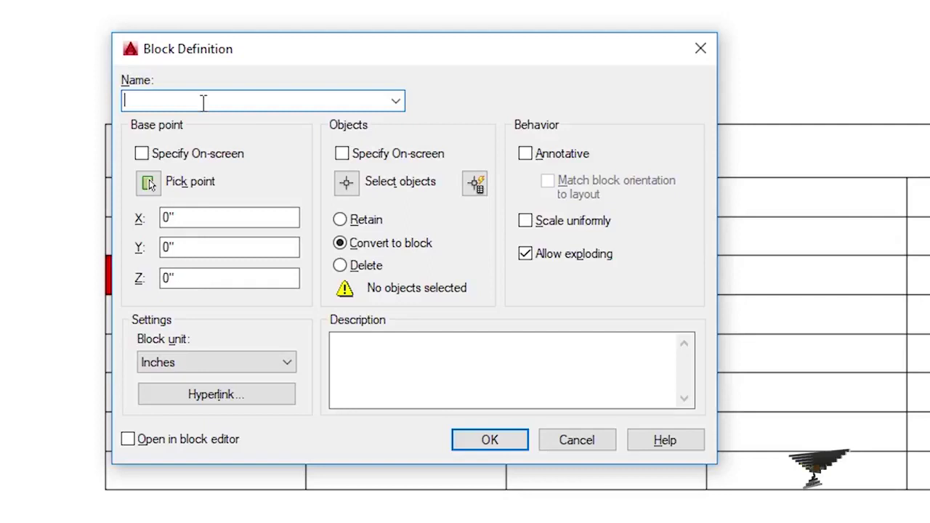
{"action": "left_click", "coordinate": [348, 183]}
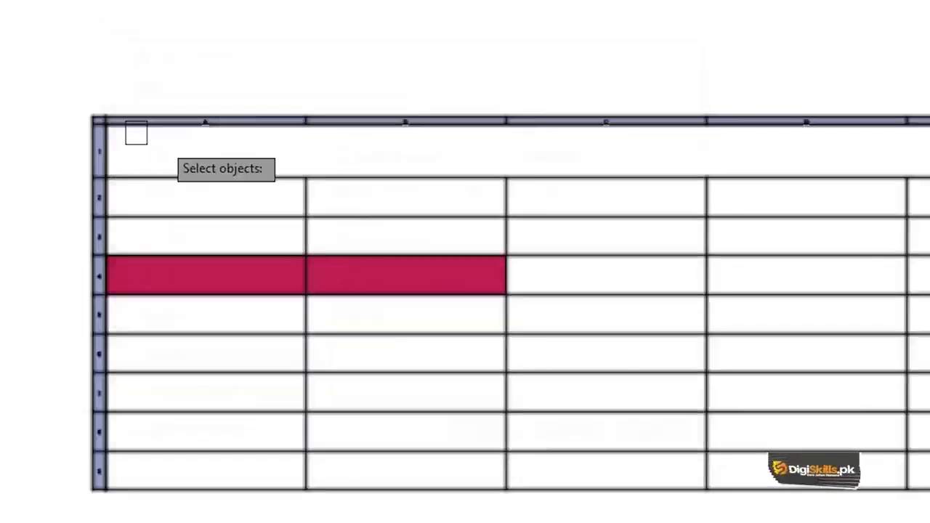
{"action": "key", "text": "Return"}
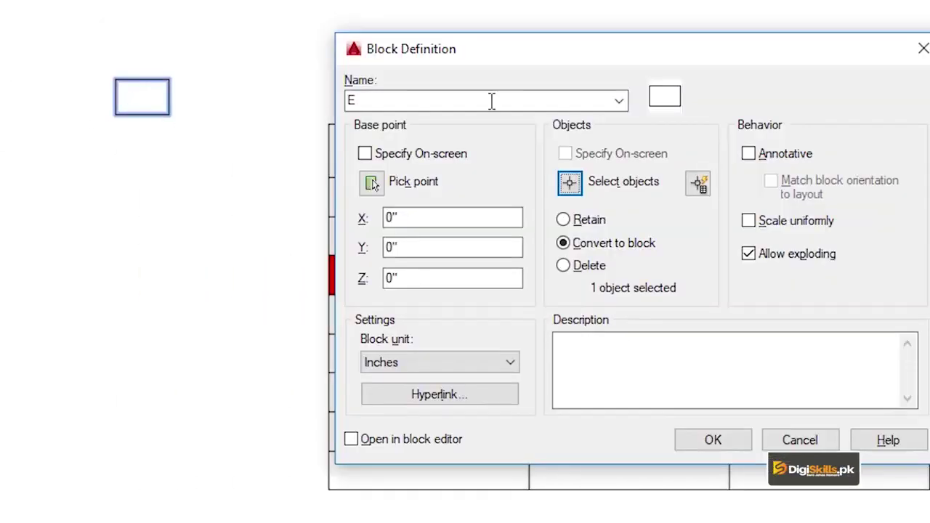
{"action": "left_click", "coordinate": [616, 440]}
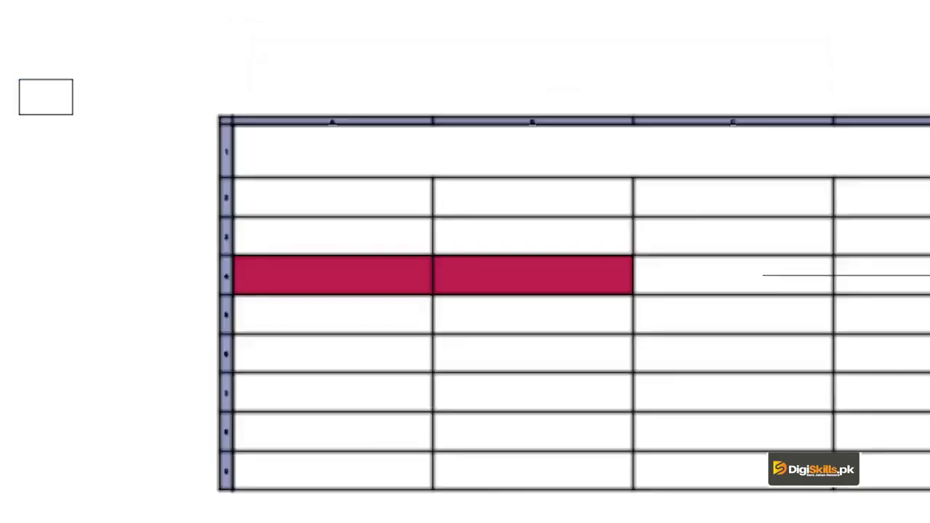
Insert block E into cell D3 with AutoFit, rotation angle 0 and Top Left alignment, and clear any selection
{"action": "left_click", "coordinate": [929, 239]}
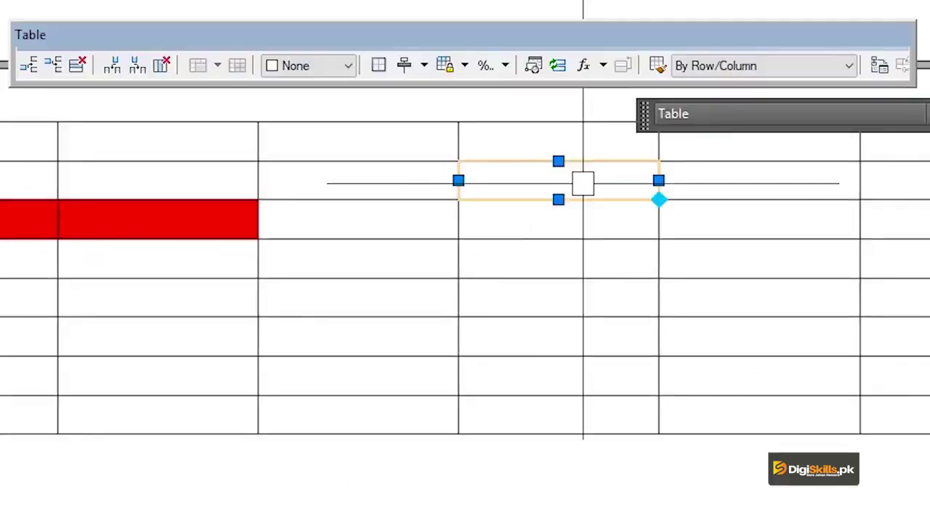
{"action": "left_click", "coordinate": [533, 66]}
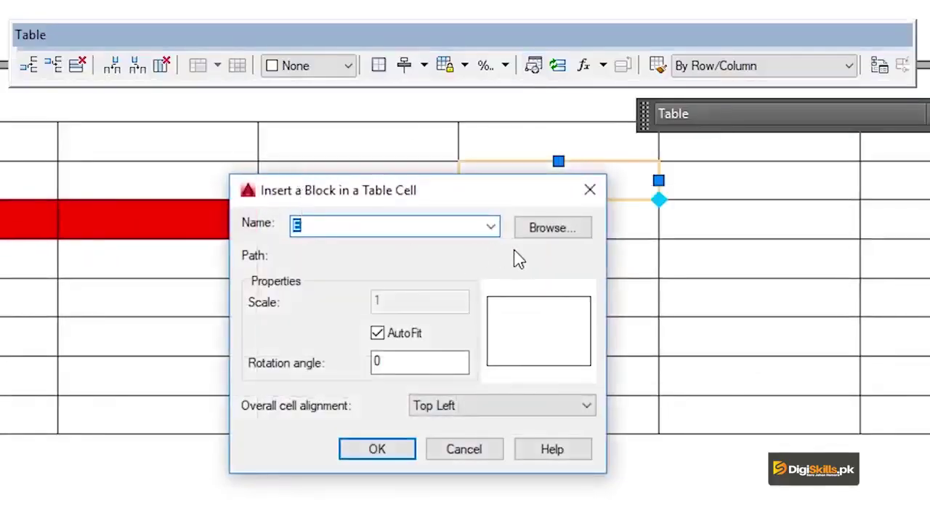
{"action": "left_click", "coordinate": [378, 450]}
{"action": "left_click", "coordinate": [550, 519]}
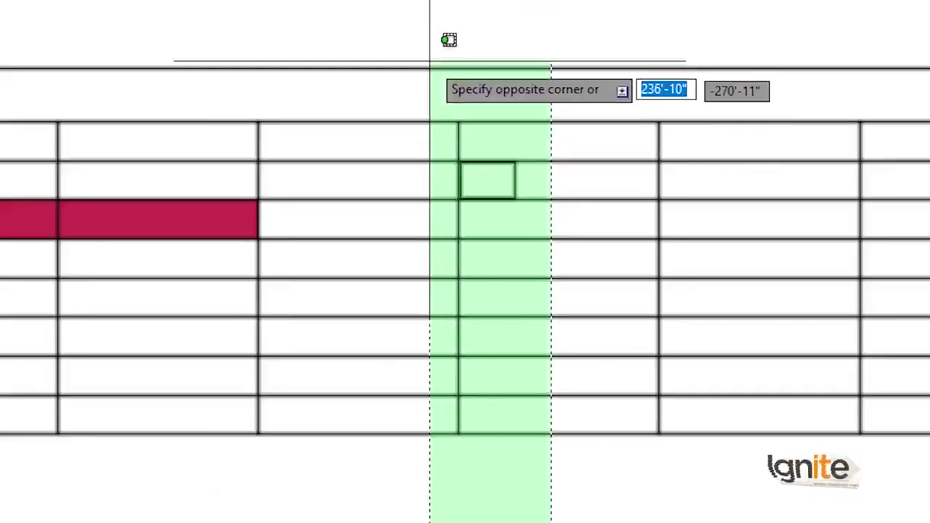
{"action": "left_click", "coordinate": [507, 356]}
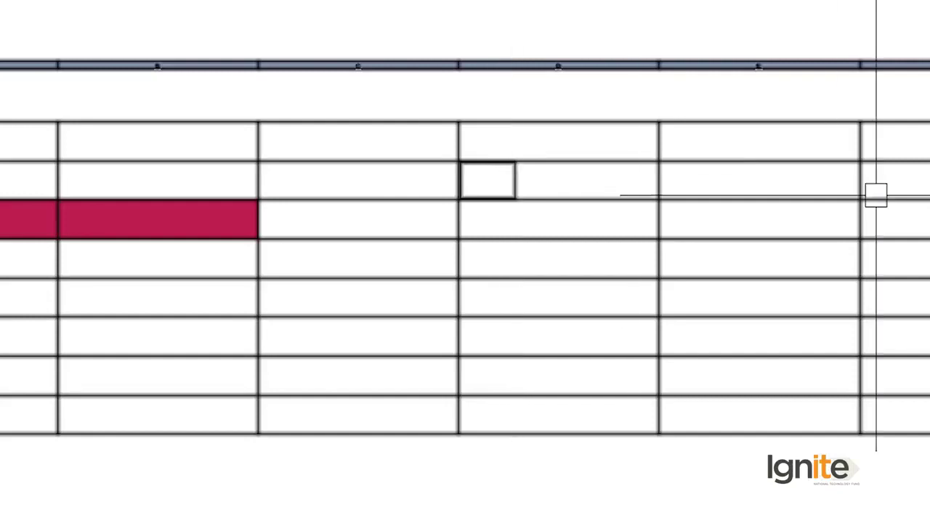
{"action": "key", "text": "Escape"}
View the formula types offered for cell E3 without inserting one
{"action": "left_click", "coordinate": [758, 182]}
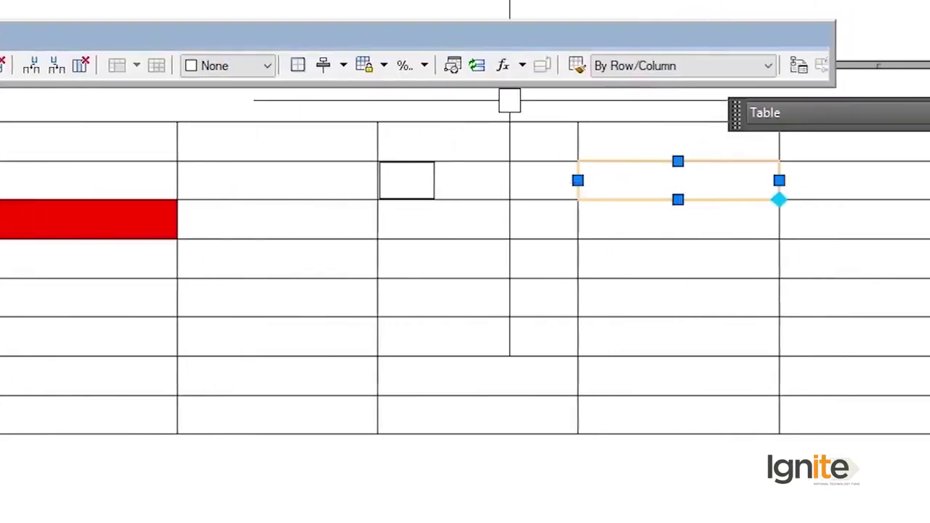
{"action": "left_click", "coordinate": [517, 67]}
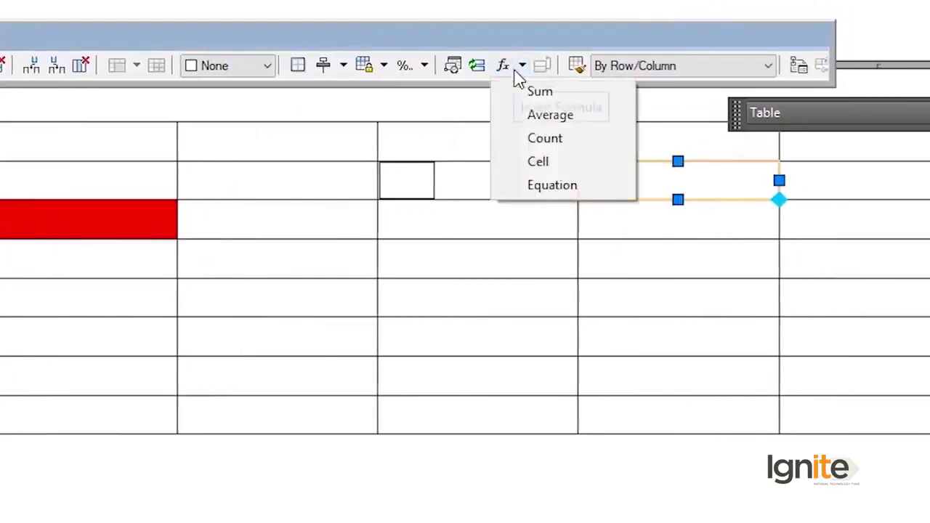
{"action": "left_click", "coordinate": [441, 212]}
Enter 6 in cell D4 and 5 in cell D5
{"action": "left_click", "coordinate": [446, 226]}
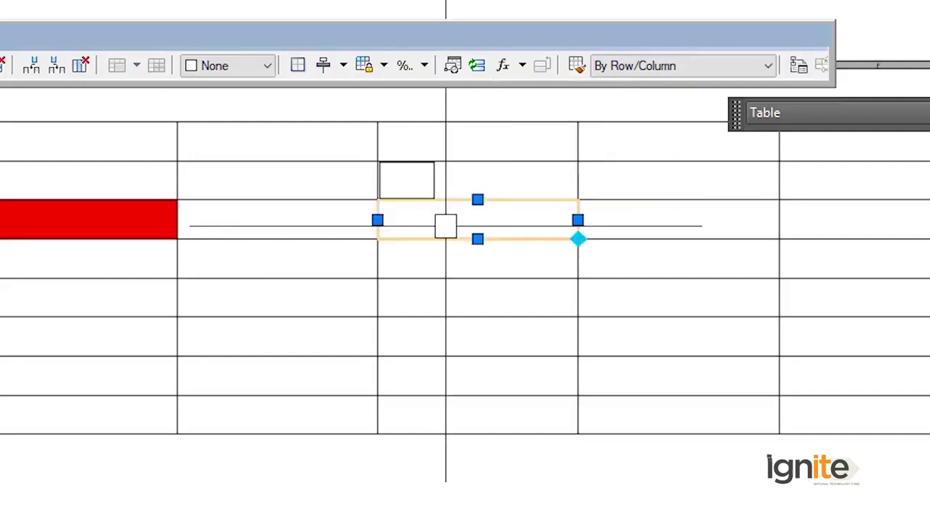
{"action": "type", "text": "B"}
{"action": "left_click", "coordinate": [466, 342]}
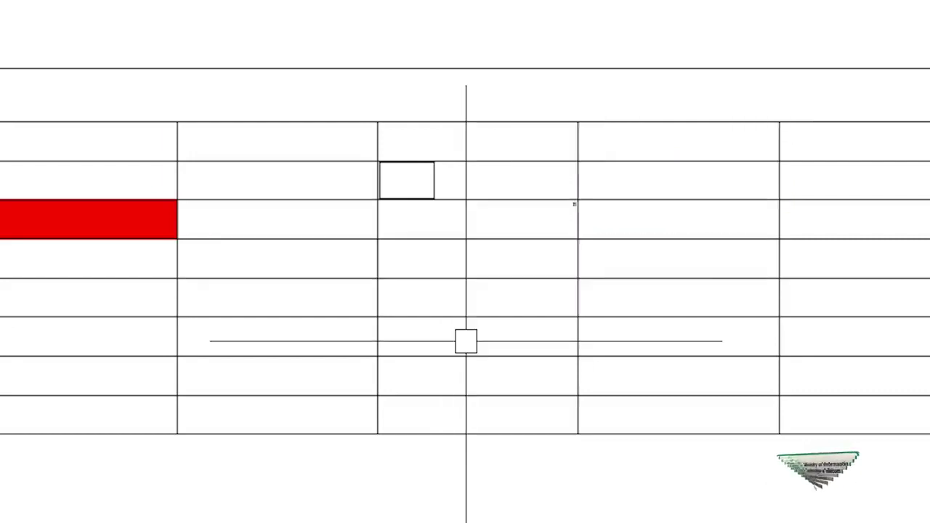
{"action": "left_click", "coordinate": [467, 257]}
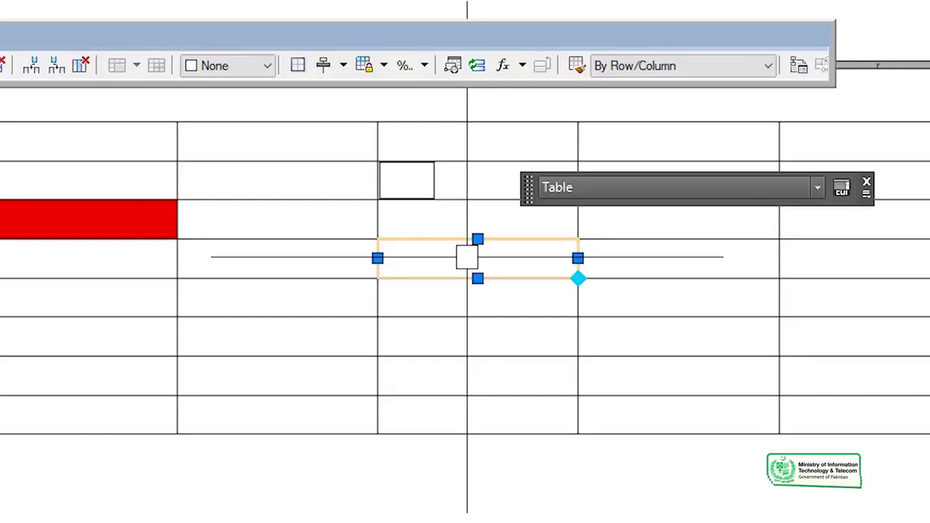
{"action": "type", "text": "5"}
{"action": "left_click", "coordinate": [490, 422]}
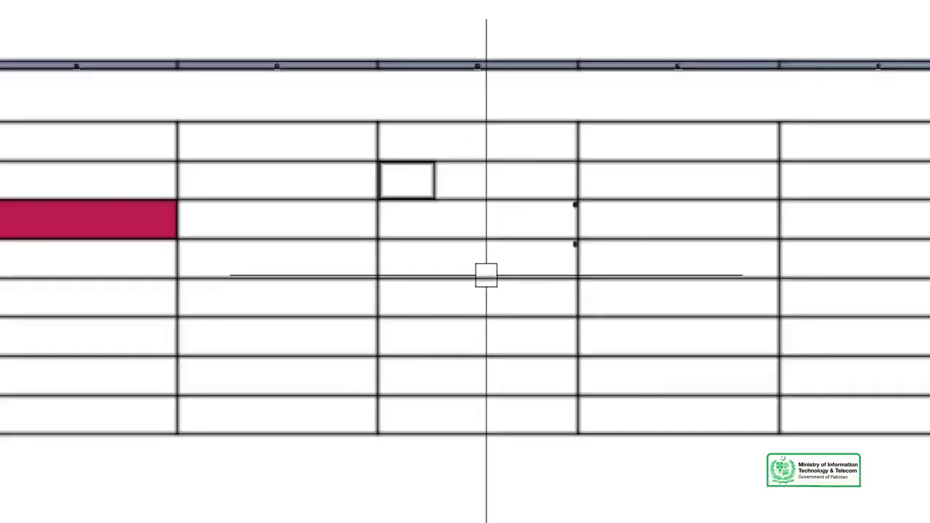
Insert a Sum formula in cell D6 that adds cells D4 and D5
{"action": "left_click", "coordinate": [488, 296]}
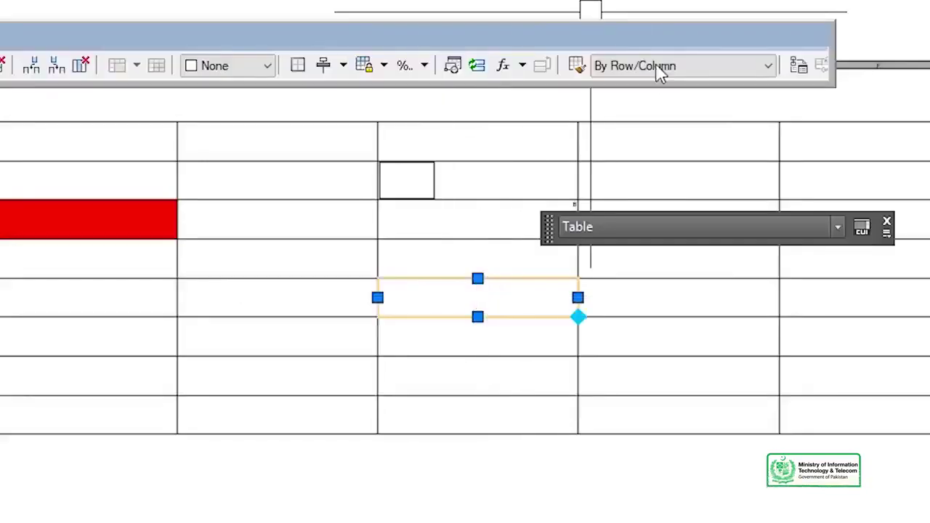
{"action": "left_click", "coordinate": [522, 66]}
{"action": "left_click", "coordinate": [536, 91]}
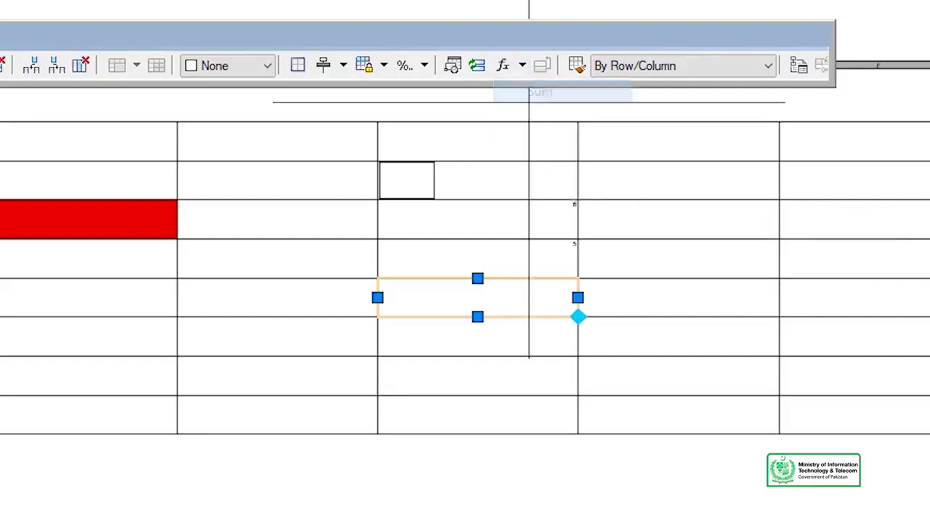
{"action": "left_click", "coordinate": [529, 216]}
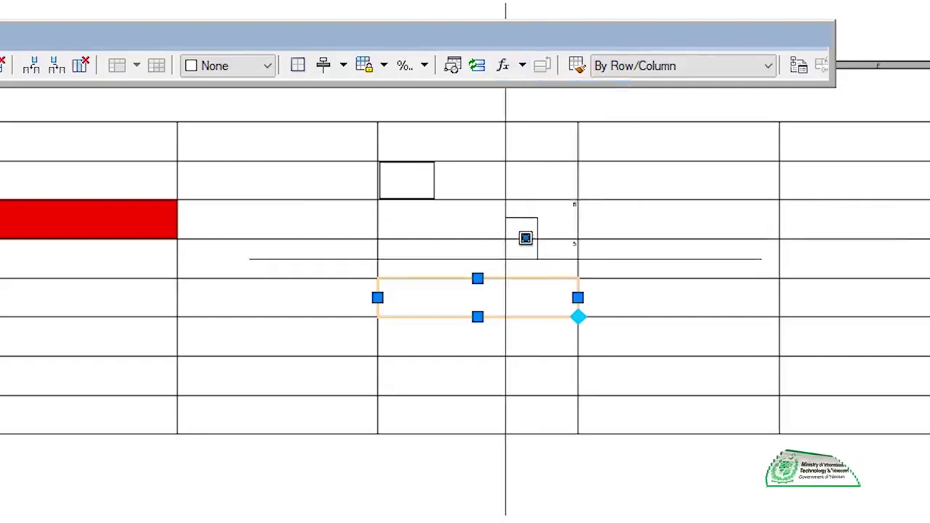
{"action": "left_click", "coordinate": [512, 258]}
{"action": "key", "text": "Return"}
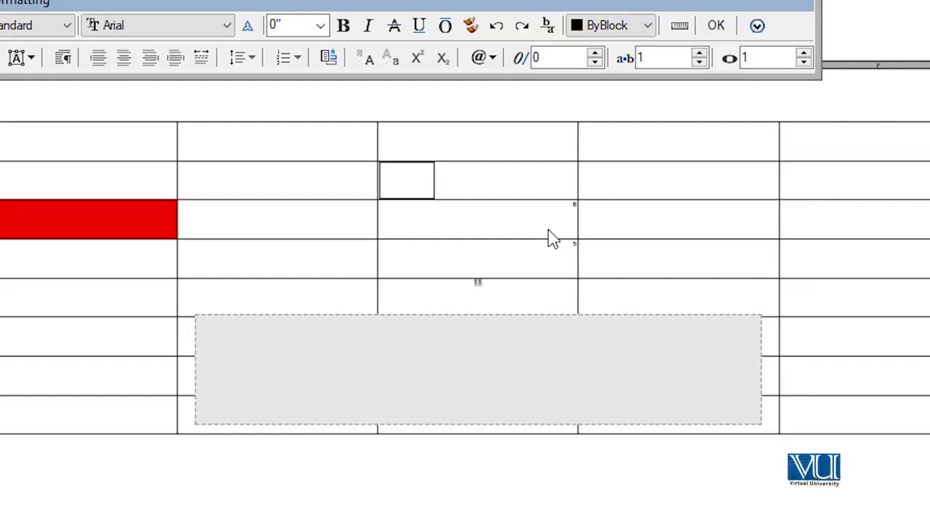
Match the red fill of cell B4 onto cells C5, C7, D6, E4 and E8
{"action": "key", "text": "Escape"}
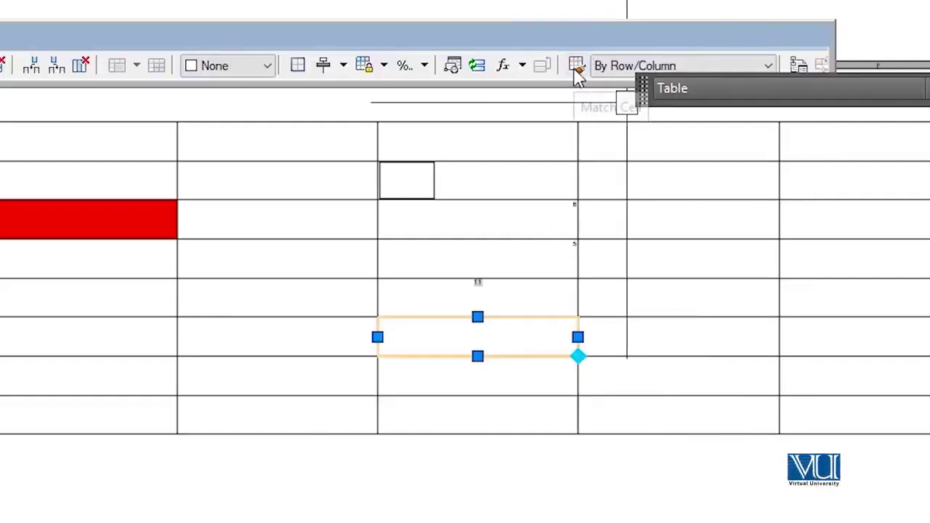
{"action": "left_click", "coordinate": [131, 216]}
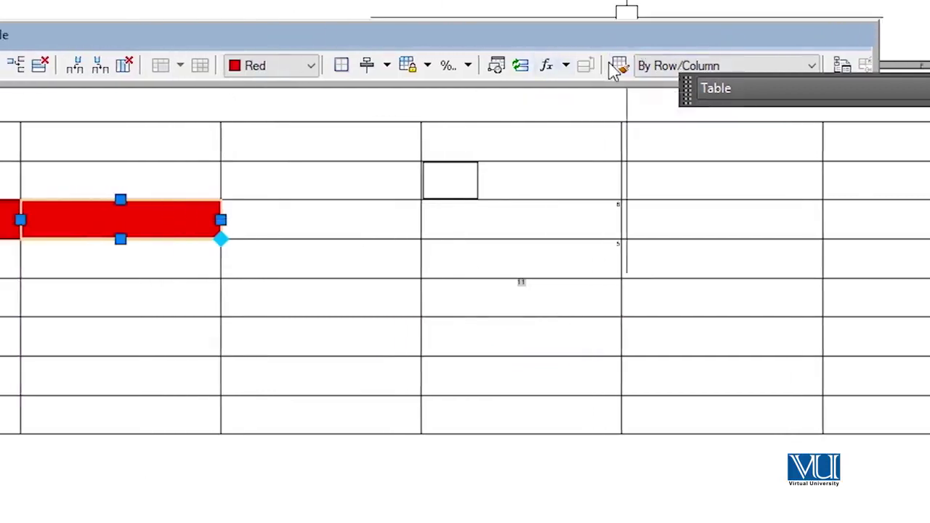
{"action": "left_click", "coordinate": [617, 67]}
{"action": "left_click", "coordinate": [327, 250]}
{"action": "left_click", "coordinate": [328, 336]}
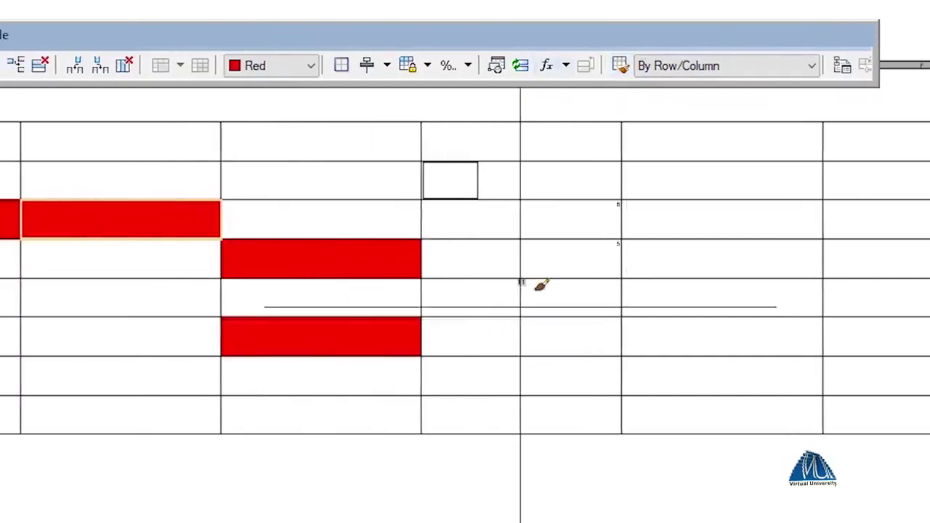
{"action": "left_click", "coordinate": [520, 298]}
{"action": "left_click", "coordinate": [720, 218]}
{"action": "left_click", "coordinate": [719, 376]}
{"action": "key", "text": "Escape"}
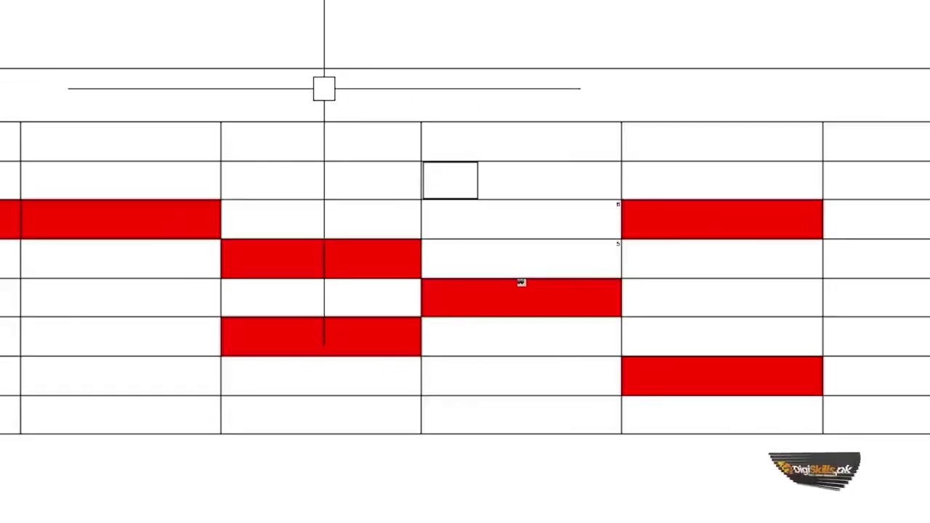
Enter the text HFDHDFGFDGFD in the table's title row
{"action": "left_click", "coordinate": [325, 89]}
{"action": "type", "text": "HFDHDFGFDGFD"}
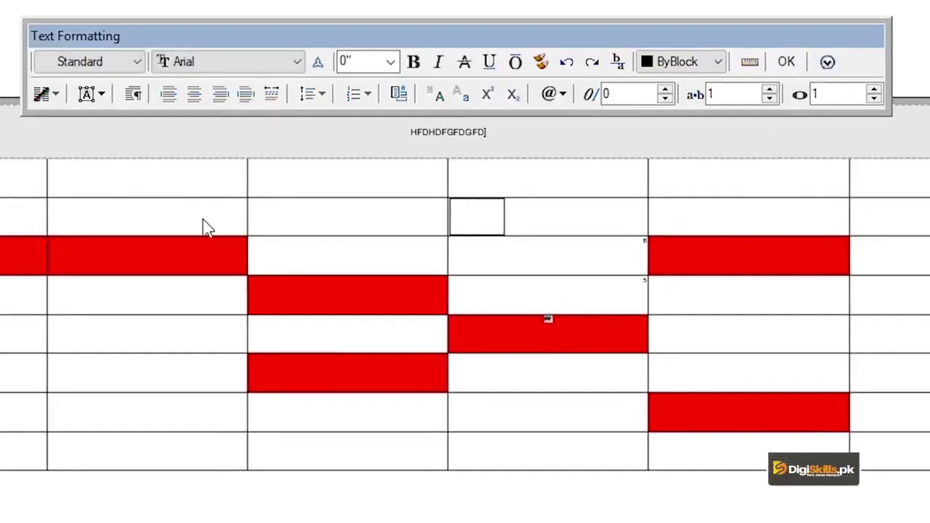
{"action": "key", "text": "Escape"}
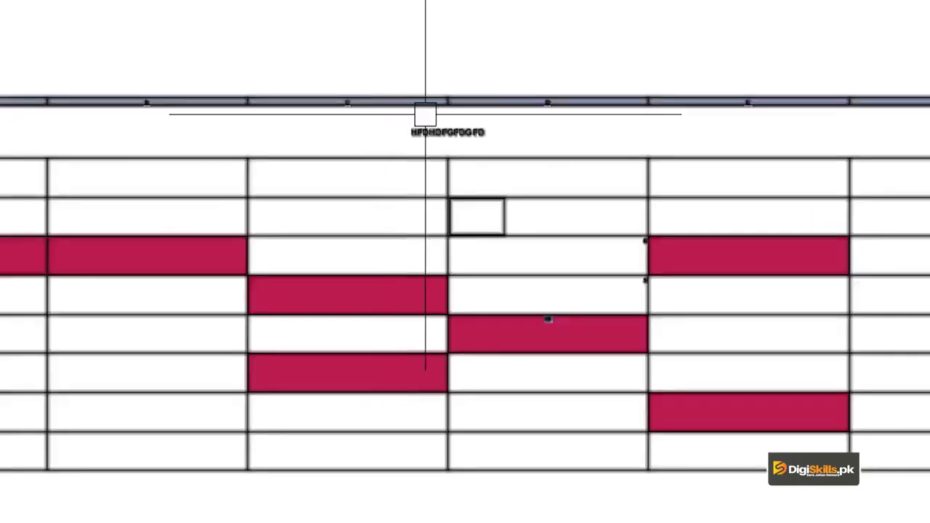
Set the title text to height 1" and font Arial CYR, and view its justification options
{"action": "double_click", "coordinate": [453, 128]}
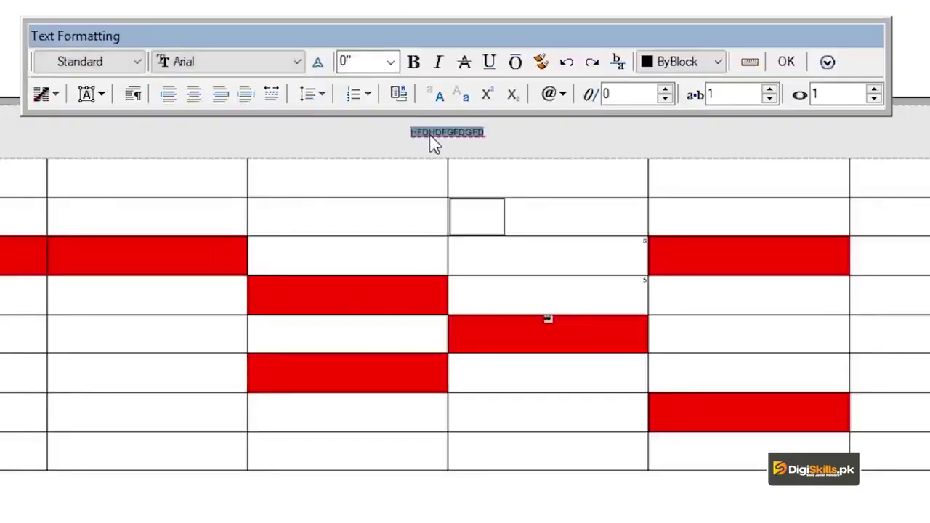
{"action": "left_click", "coordinate": [390, 63]}
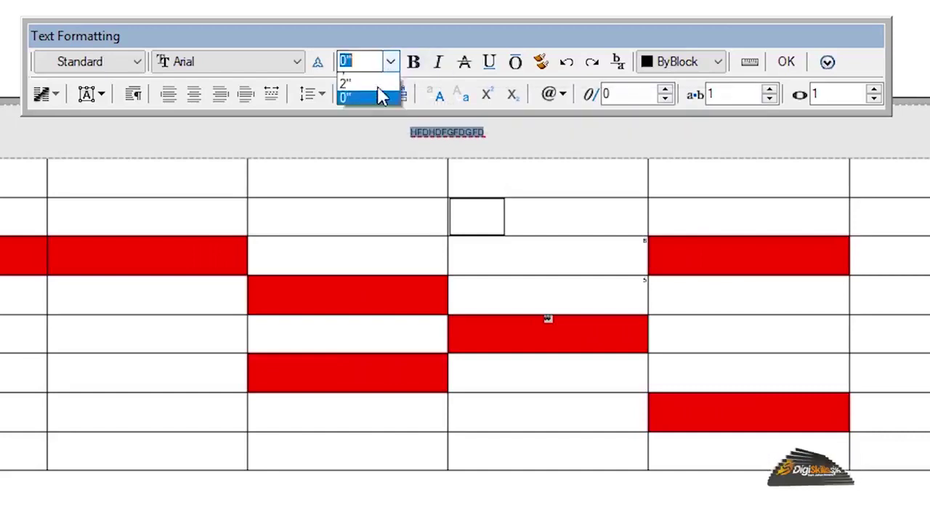
{"action": "left_click", "coordinate": [366, 83]}
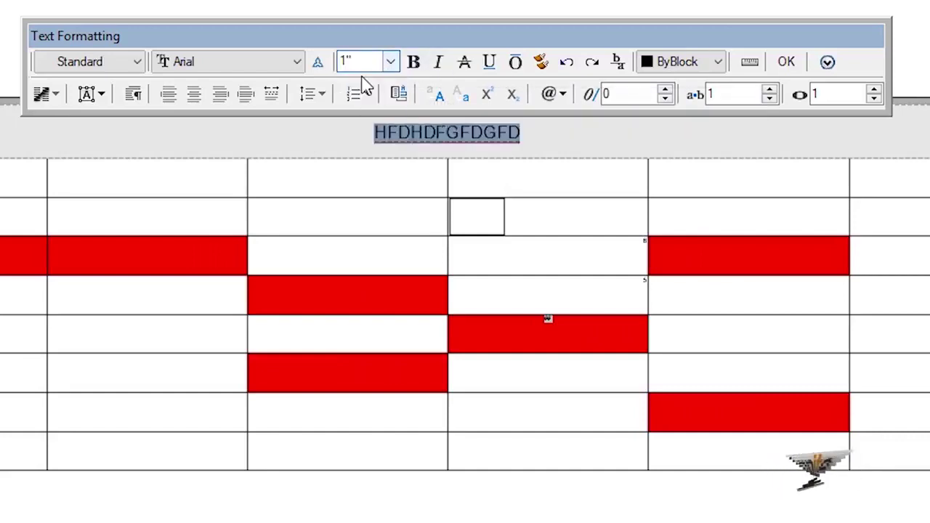
{"action": "left_click", "coordinate": [243, 64]}
{"action": "left_click", "coordinate": [224, 141]}
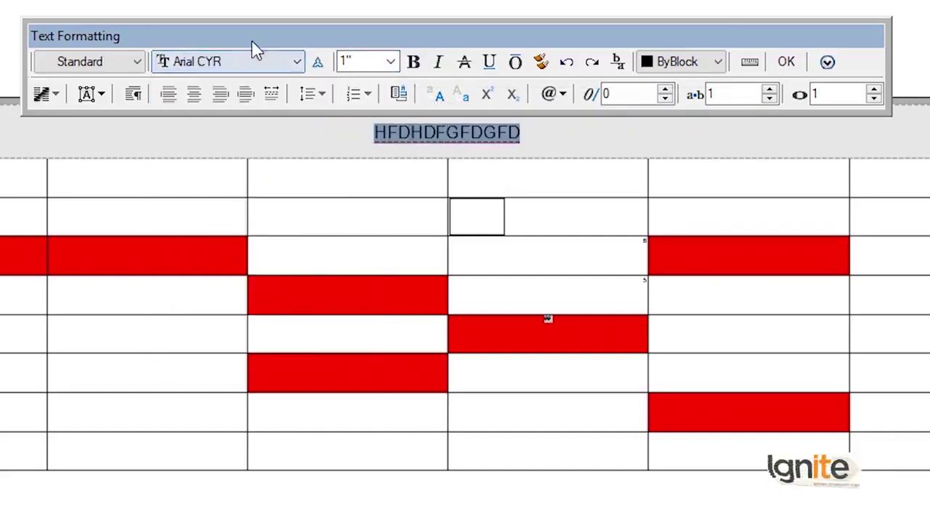
{"action": "left_click", "coordinate": [100, 97]}
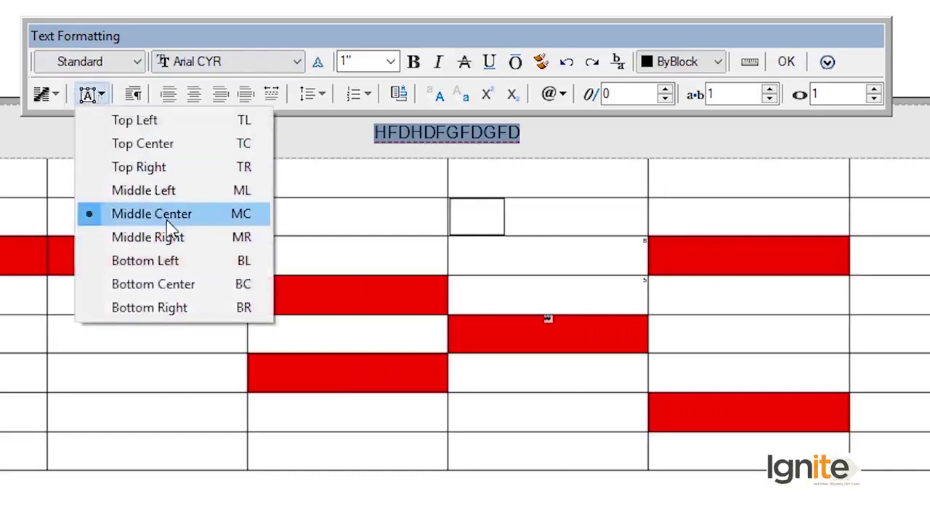
Make the title text bold, italic and underlined, and colour it red
{"action": "left_click", "coordinate": [413, 64]}
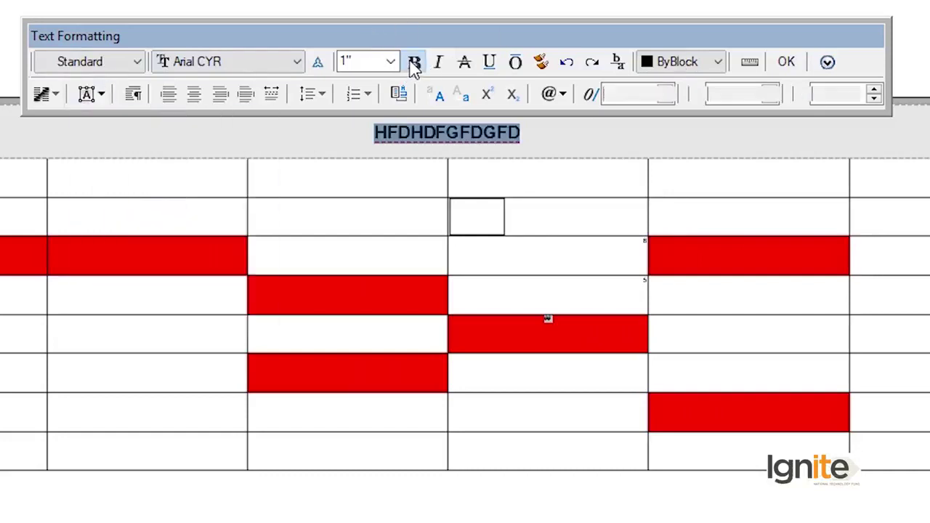
{"action": "left_click", "coordinate": [440, 64]}
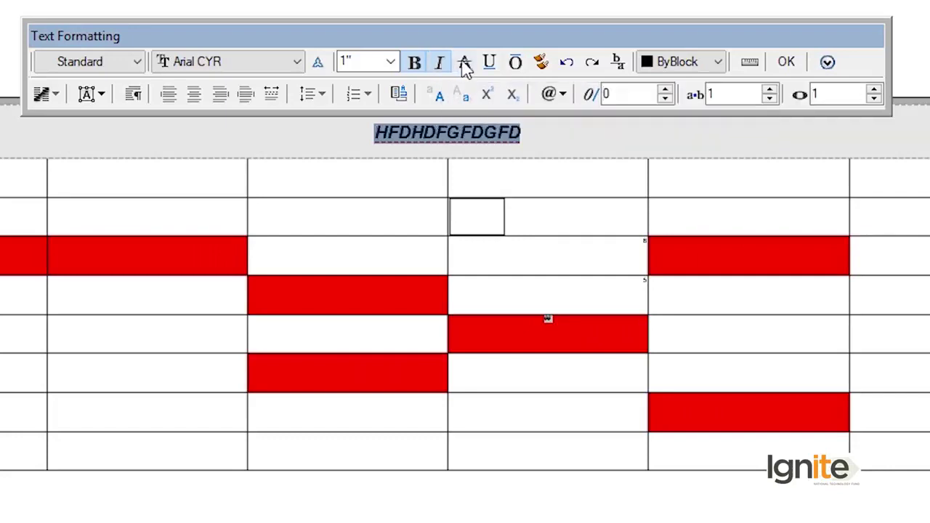
{"action": "left_click", "coordinate": [492, 65]}
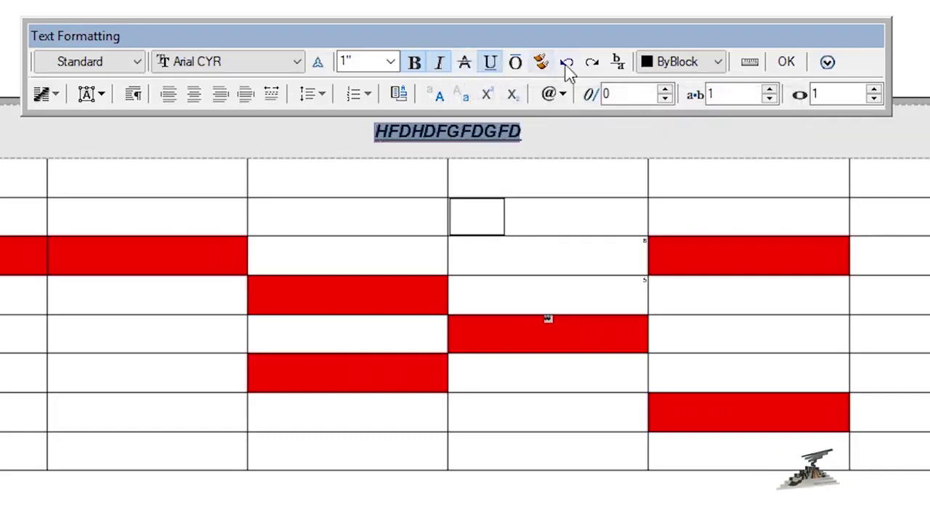
{"action": "left_click", "coordinate": [691, 63]}
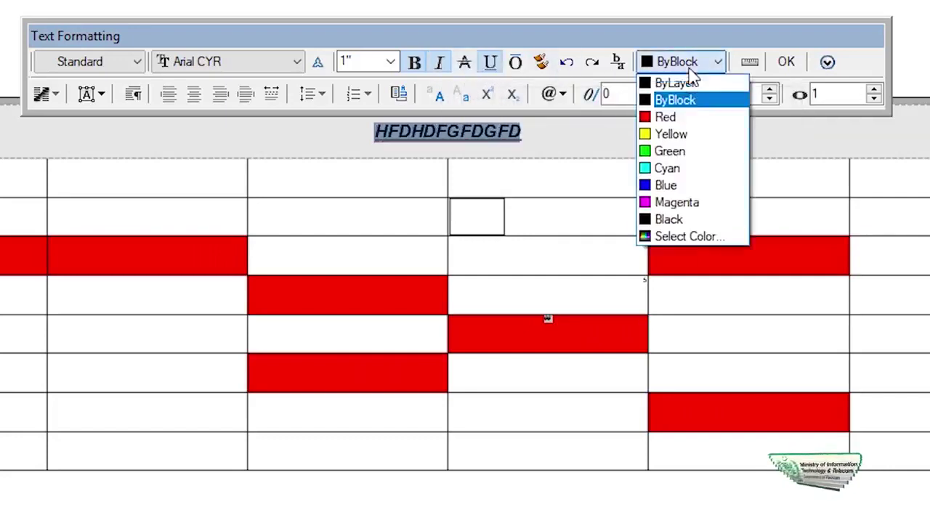
{"action": "left_click", "coordinate": [676, 119]}
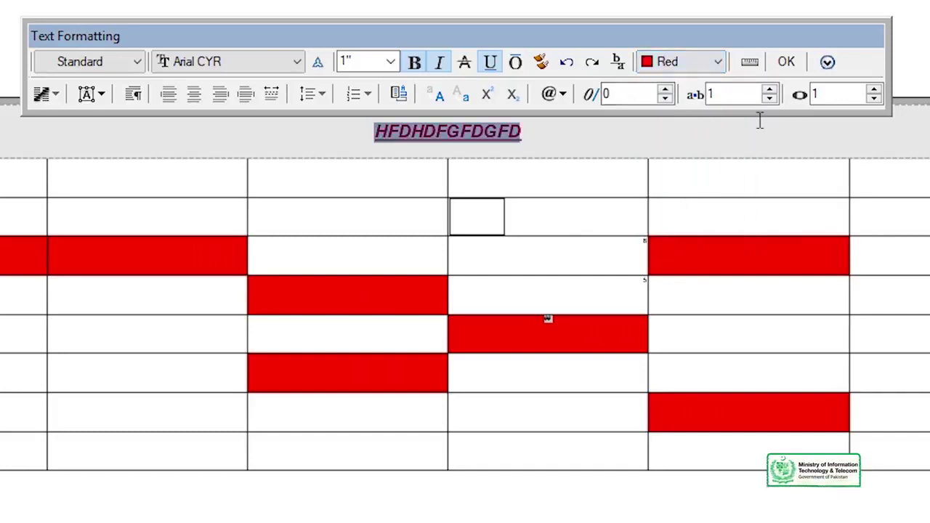
Increase the title text's tracking by one increment, set its width factor to 3, and reopen the text to review its formatting
{"action": "left_click", "coordinate": [770, 91]}
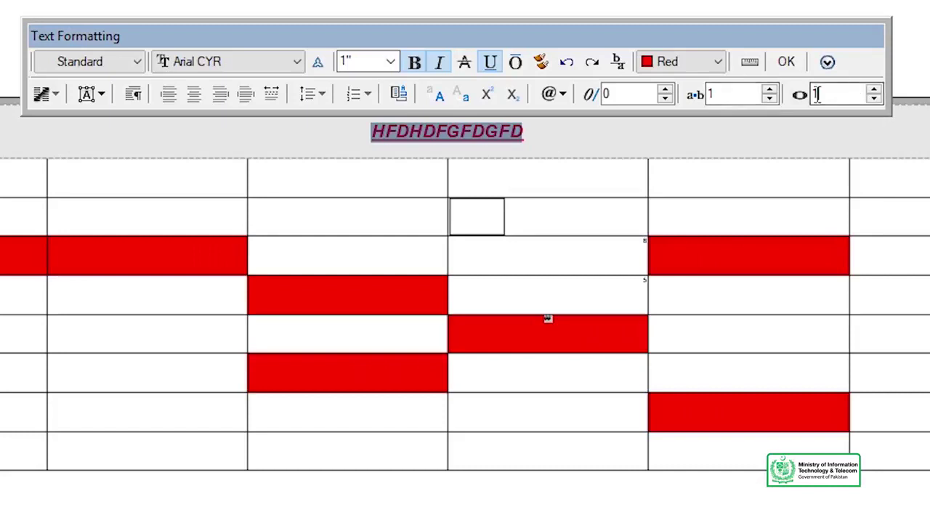
{"action": "type", "text": "3"}
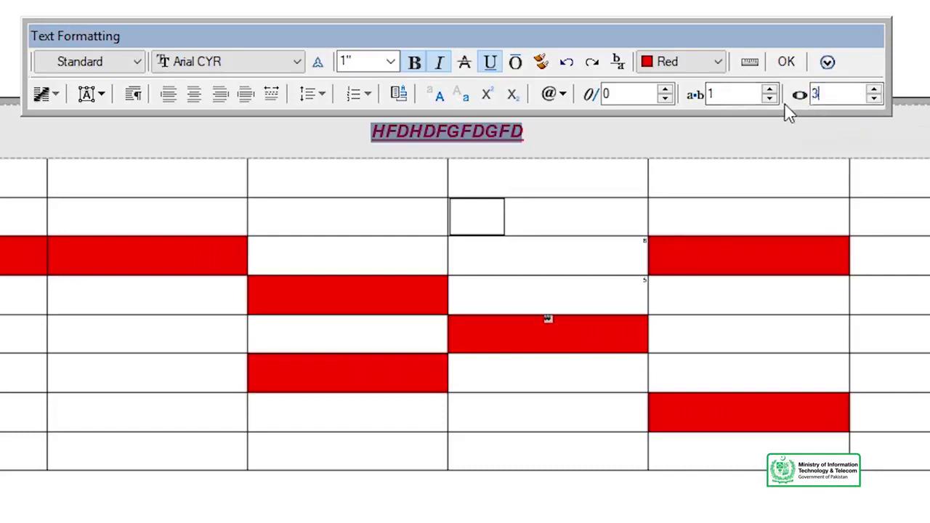
{"action": "left_click", "coordinate": [789, 62]}
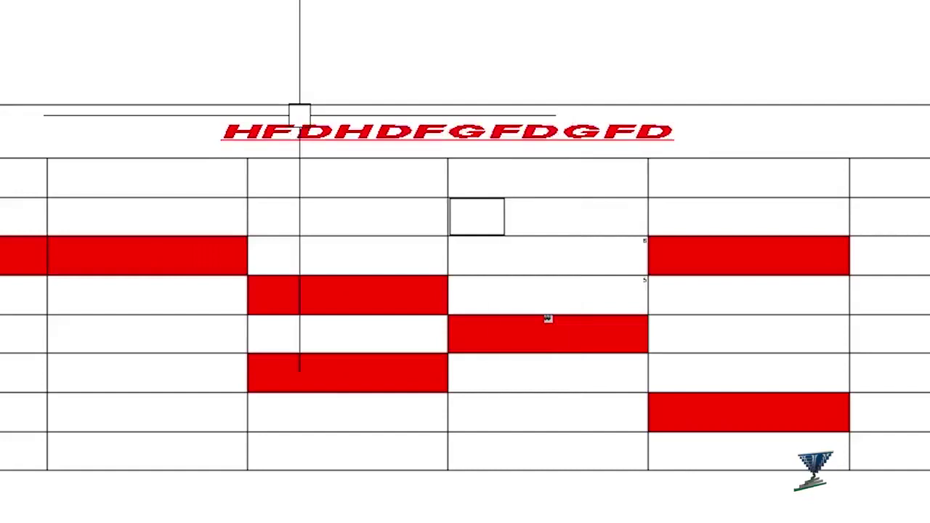
{"action": "double_click", "coordinate": [456, 131]}
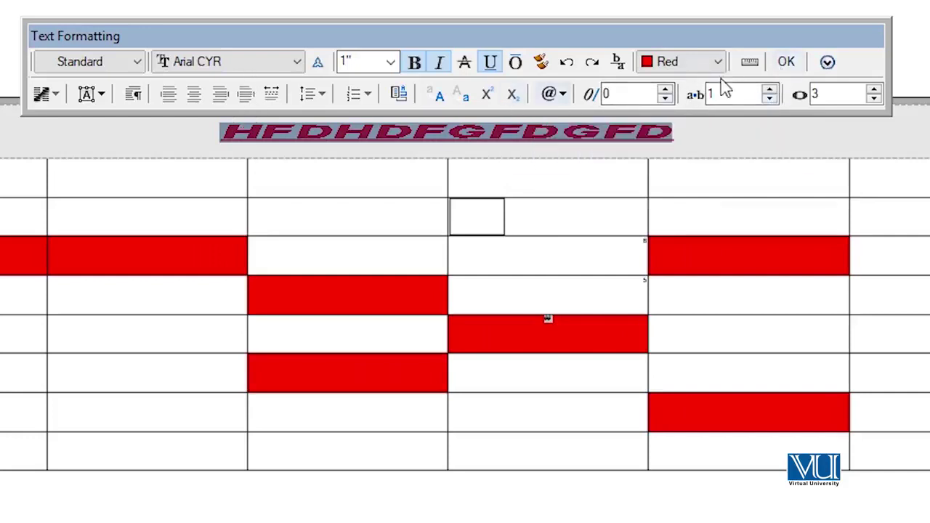
{"action": "left_click", "coordinate": [788, 62]}
{"action": "scroll", "coordinate": [301, 267], "scroll_direction": "down", "scroll_amount": 4}
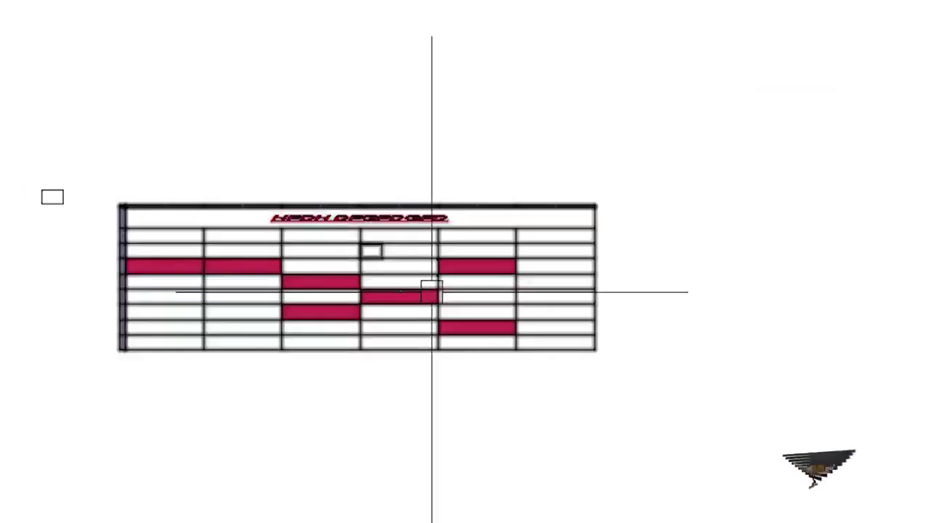
{"action": "scroll", "coordinate": [190, 171], "scroll_direction": "down", "scroll_amount": 3}
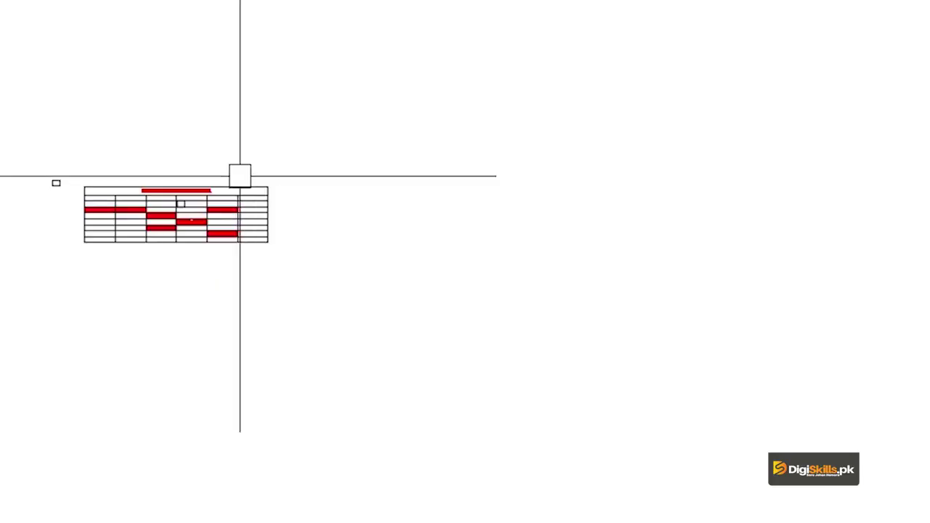
{"action": "middle_click_drag", "start_coordinate": [226, 210], "coordinate": [322, 206]}
{"action": "scroll", "coordinate": [296, 181], "scroll_direction": "up", "scroll_amount": 4}
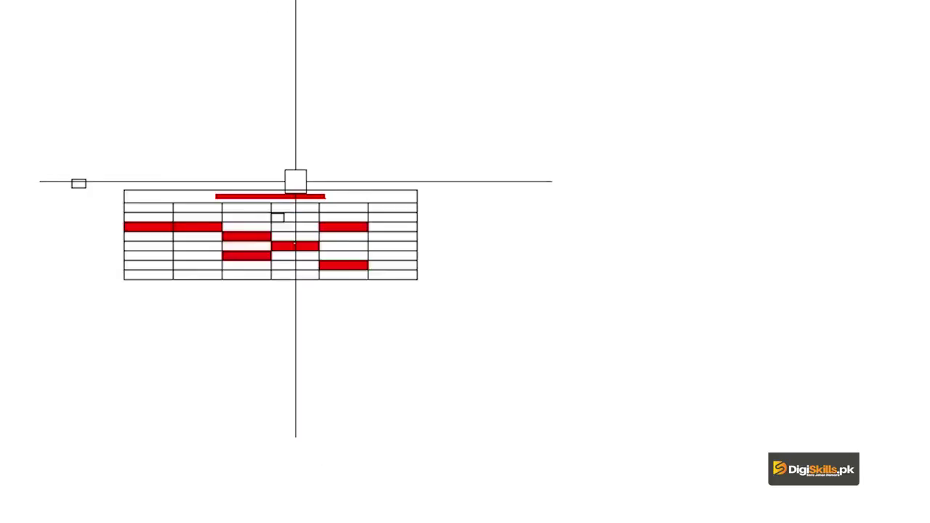
{"action": "scroll", "coordinate": [265, 206], "scroll_direction": "down", "scroll_amount": 2}
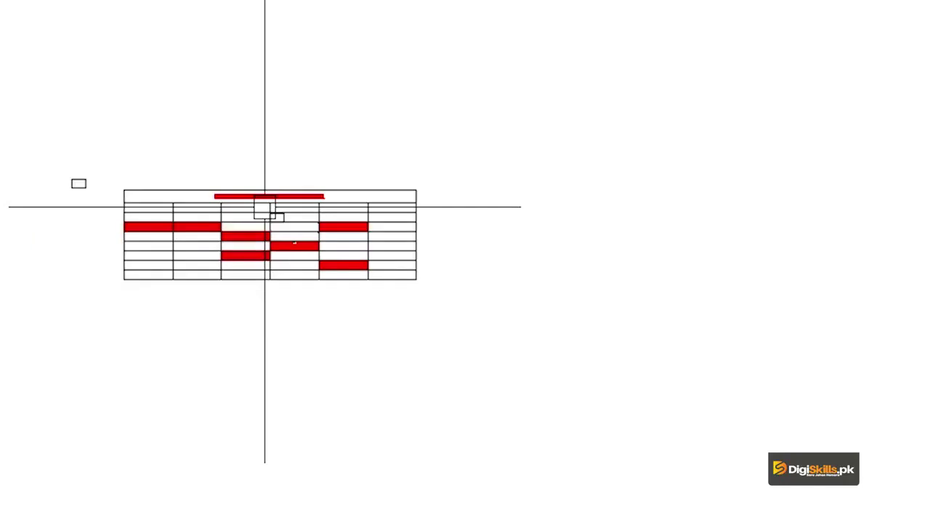
{"action": "scroll", "coordinate": [249, 206], "scroll_direction": "up", "scroll_amount": 4}
{"action": "middle_click_drag", "start_coordinate": [303, 205], "coordinate": [384, 207]}
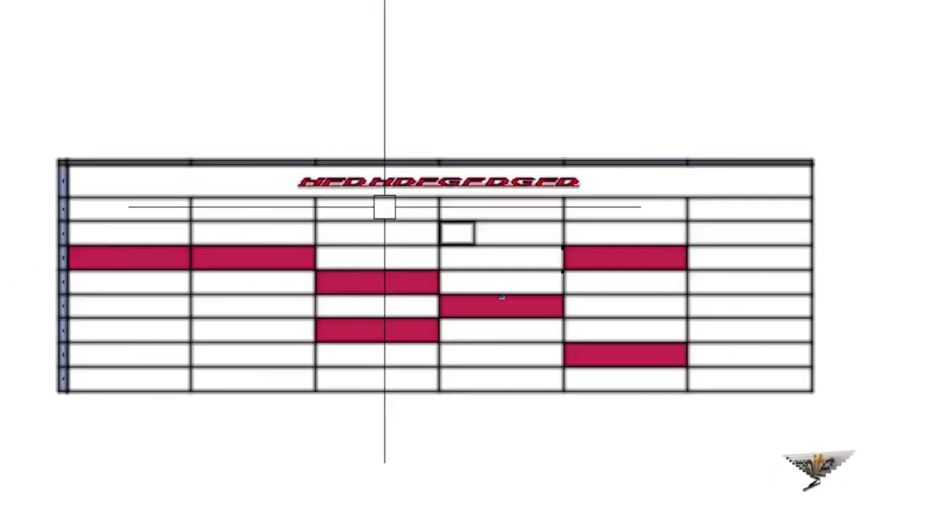
{"action": "type", "text": "h"}
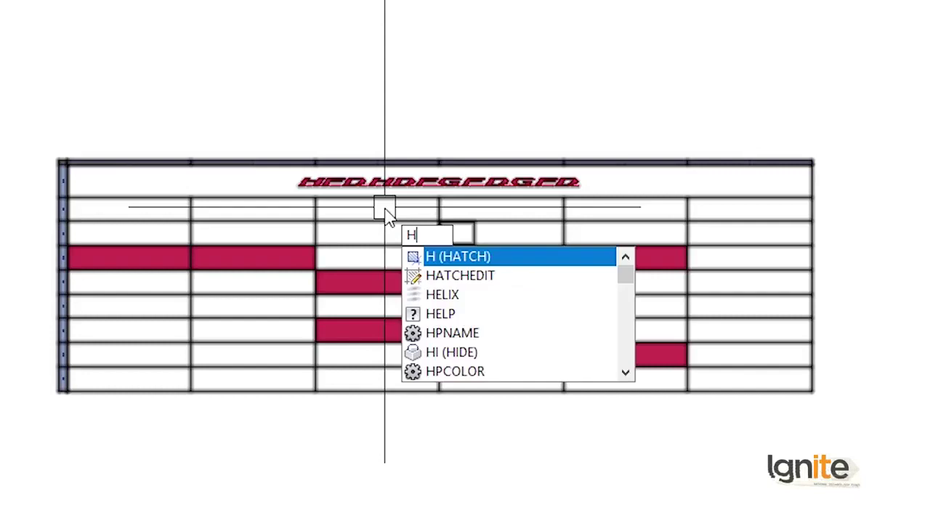
{"action": "key", "text": "Return"}
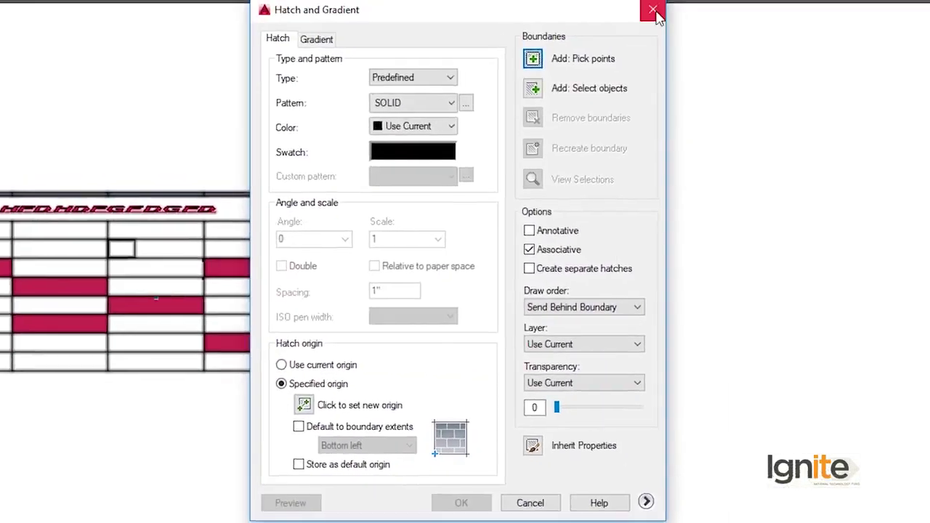
{"action": "left_click", "coordinate": [653, 10]}
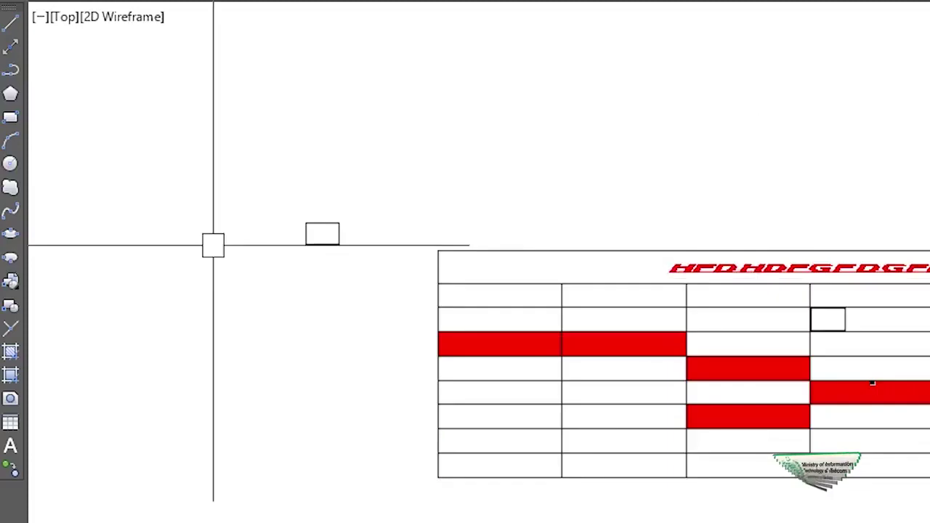
Draw a wide rectangle in the empty area above the right part of the table
{"action": "left_click", "coordinate": [11, 116]}
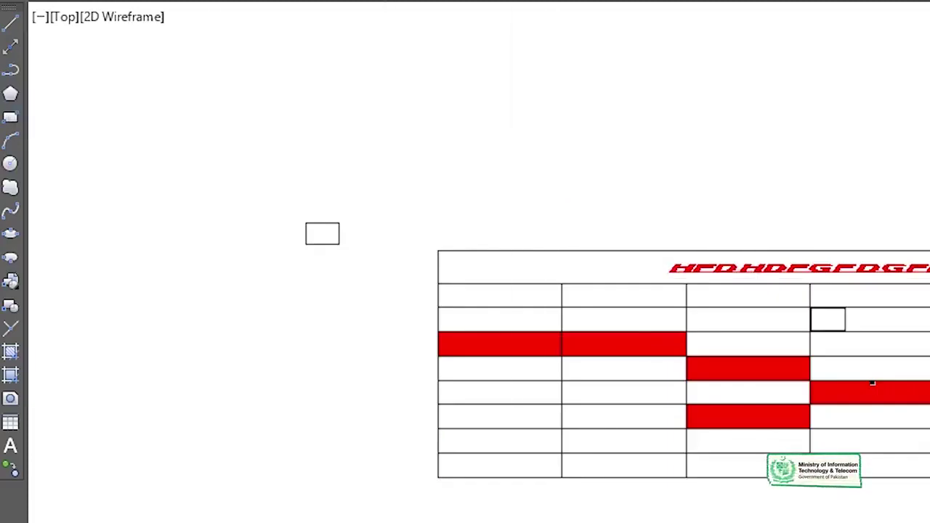
{"action": "left_click", "coordinate": [929, 115]}
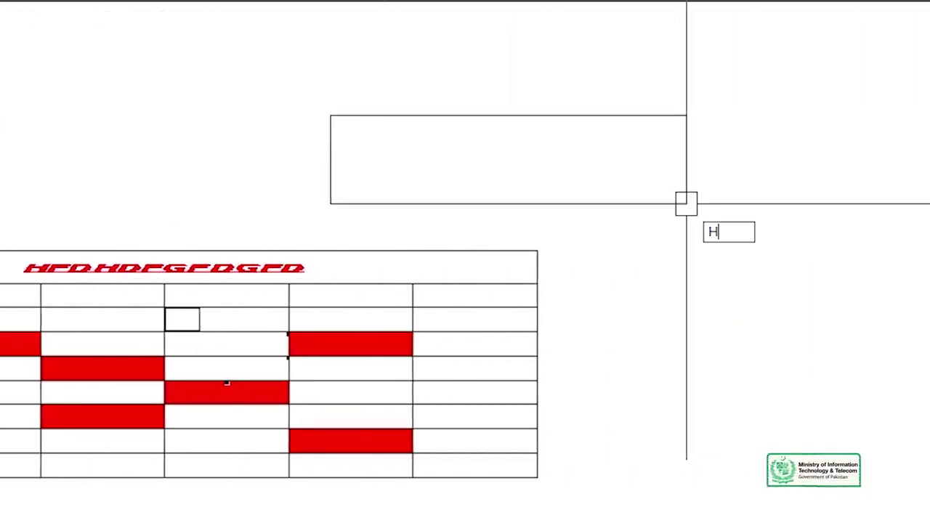
{"action": "left_click", "coordinate": [687, 204]}
Hatch the wide rectangle above the table with the ANSI31 pattern by picking a point inside it
{"action": "key", "text": "Return"}
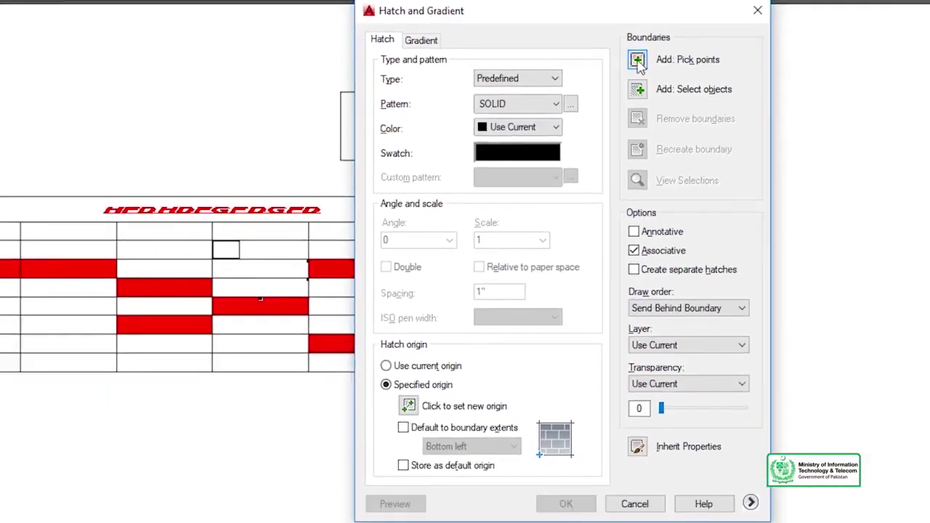
{"action": "left_click", "coordinate": [529, 157]}
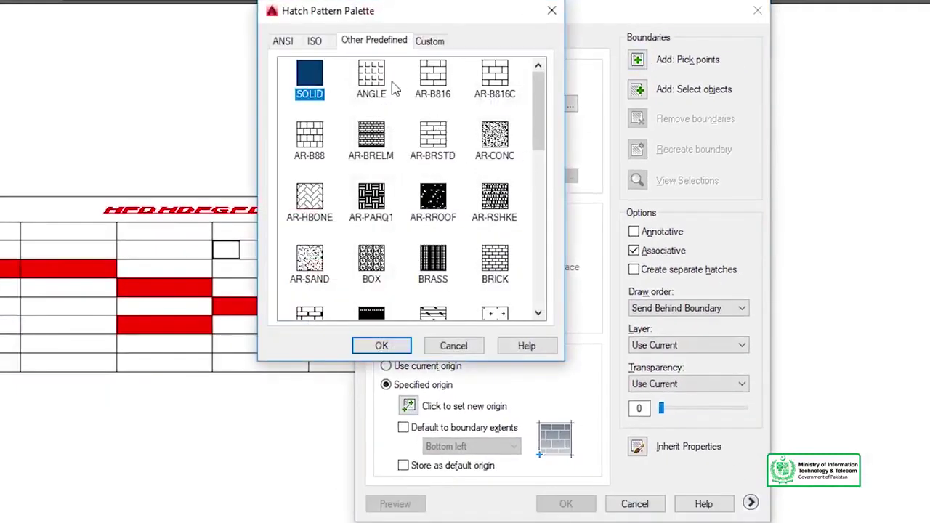
{"action": "key", "text": "Return"}
{"action": "left_click", "coordinate": [508, 106]}
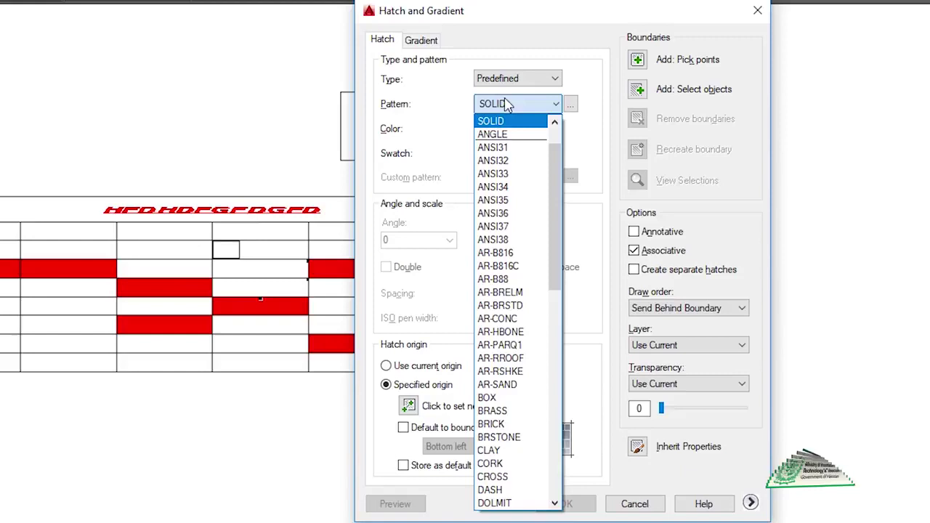
{"action": "left_click", "coordinate": [508, 149]}
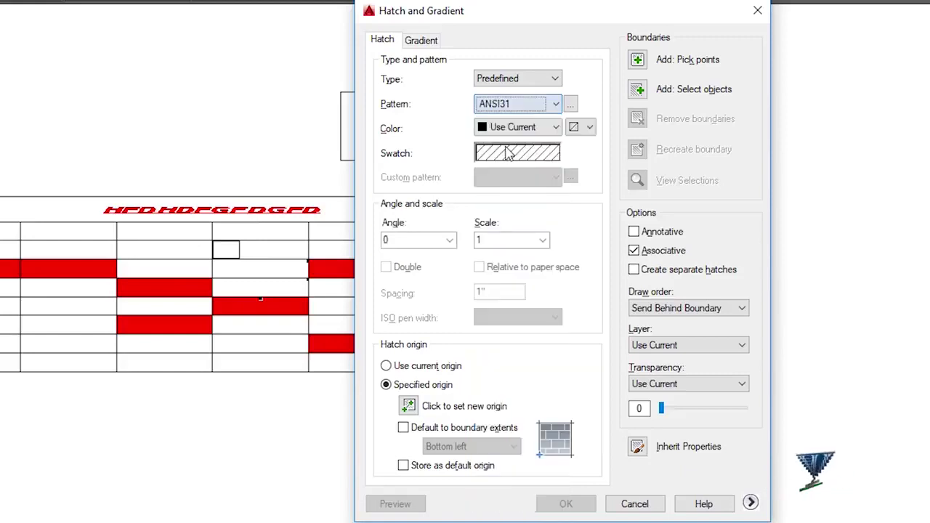
{"action": "left_click", "coordinate": [639, 58]}
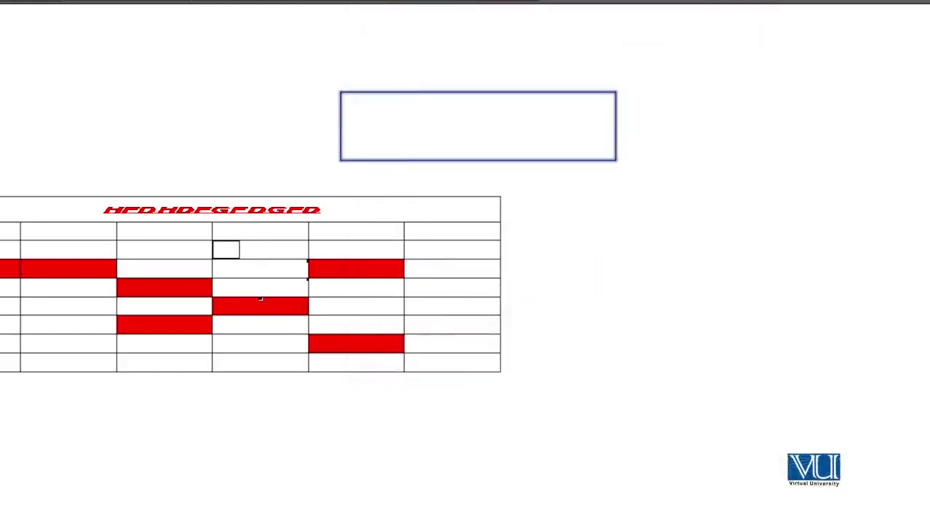
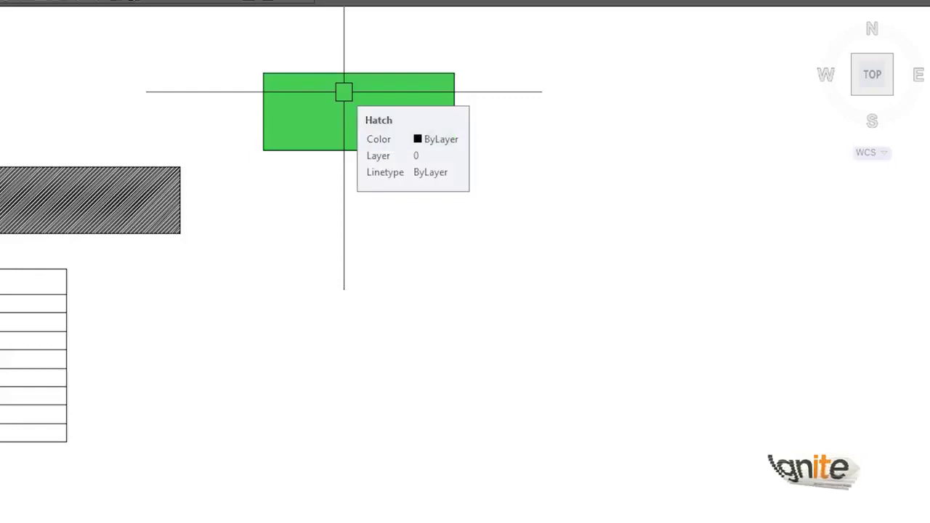
Open the green gradient hatch for editing, review its Separate hatches option, and close the settings unchanged
{"action": "type", "text": "HE"}
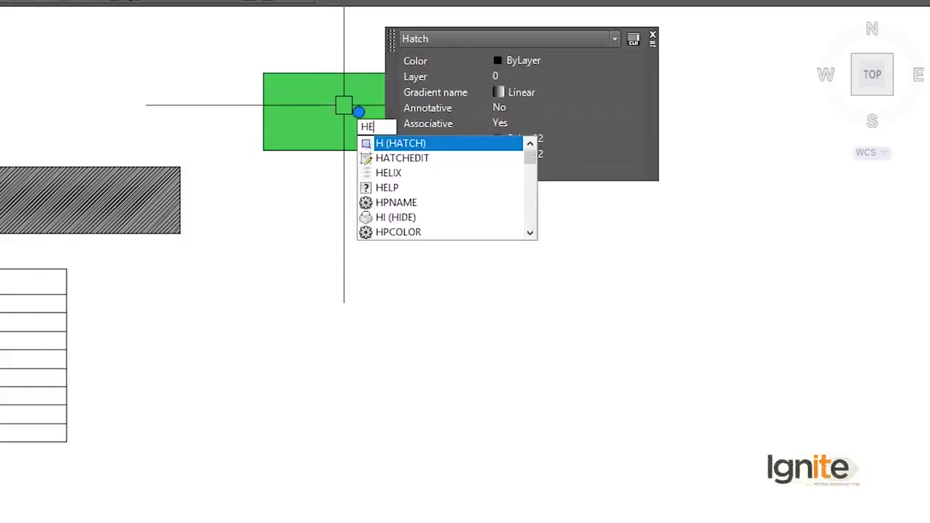
{"action": "key", "text": "Return"}
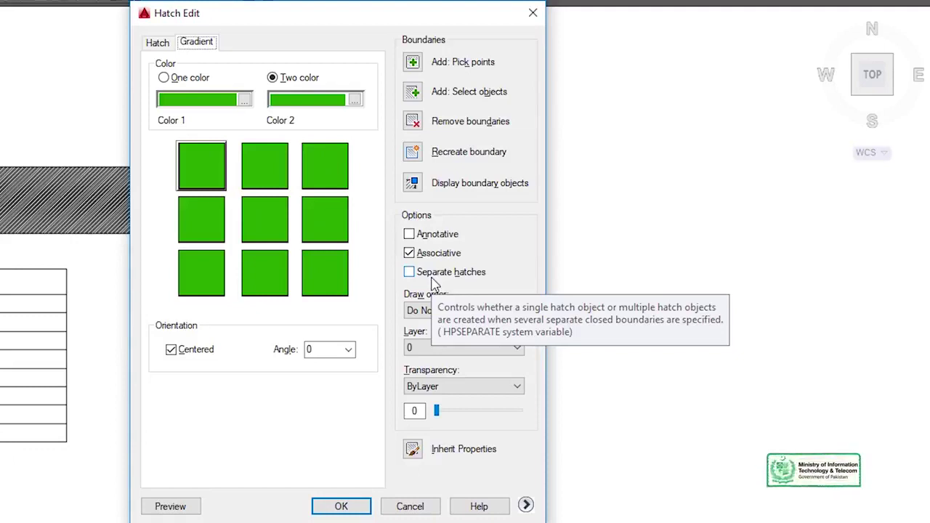
{"action": "left_click", "coordinate": [530, 14]}
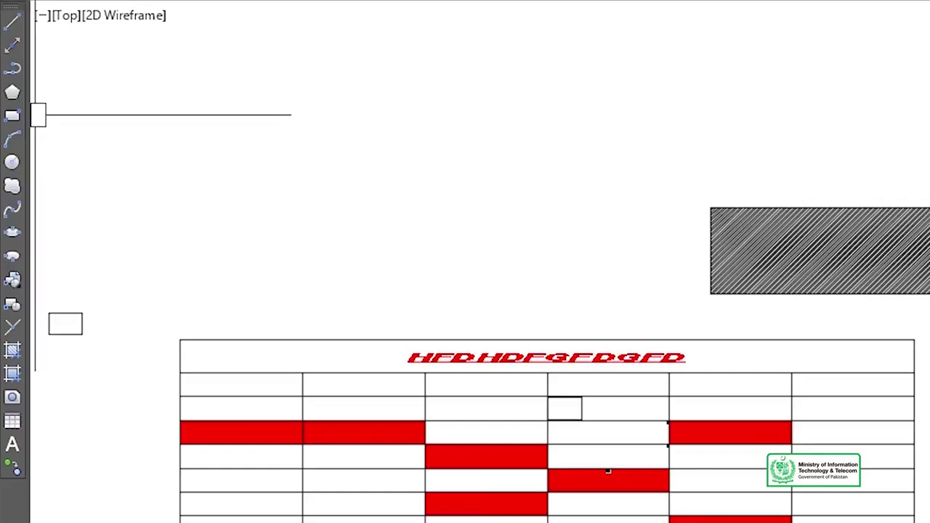
Draw three adjoining rectangles in a row in the empty area beside the table
{"action": "left_click", "coordinate": [929, 519]}
{"action": "left_click", "coordinate": [929, 522]}
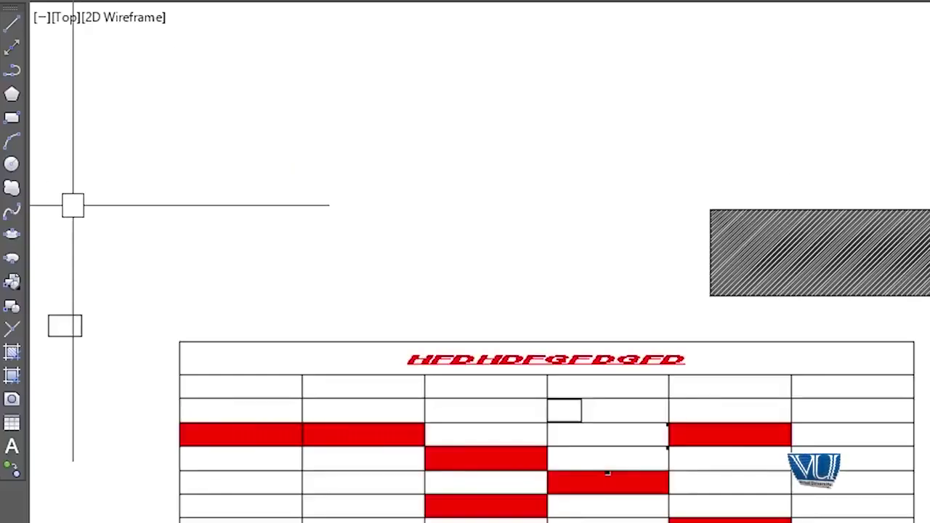
{"action": "left_click", "coordinate": [11, 118]}
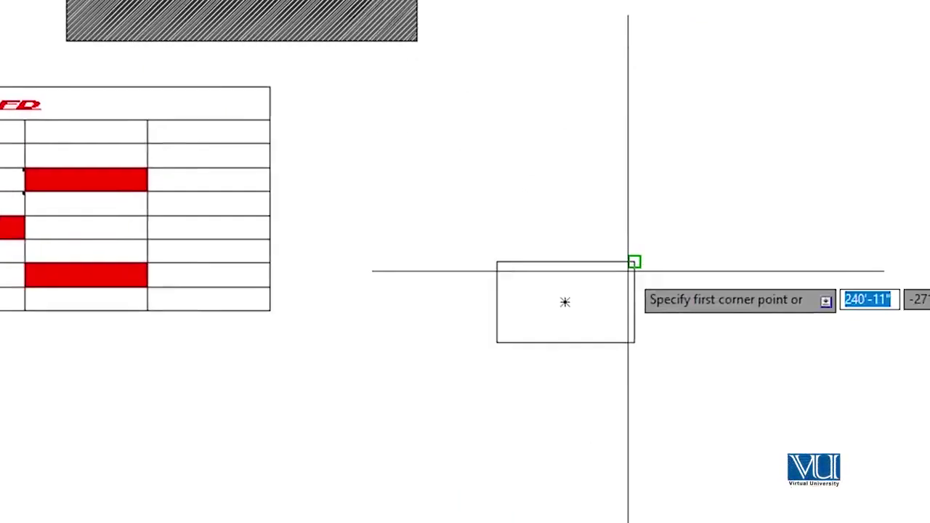
{"action": "left_click", "coordinate": [635, 262]}
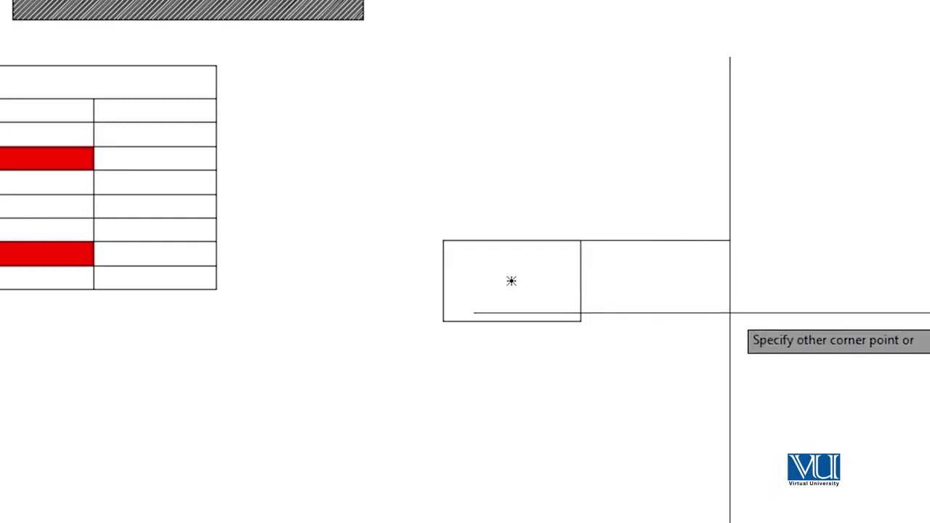
{"action": "left_click", "coordinate": [728, 321]}
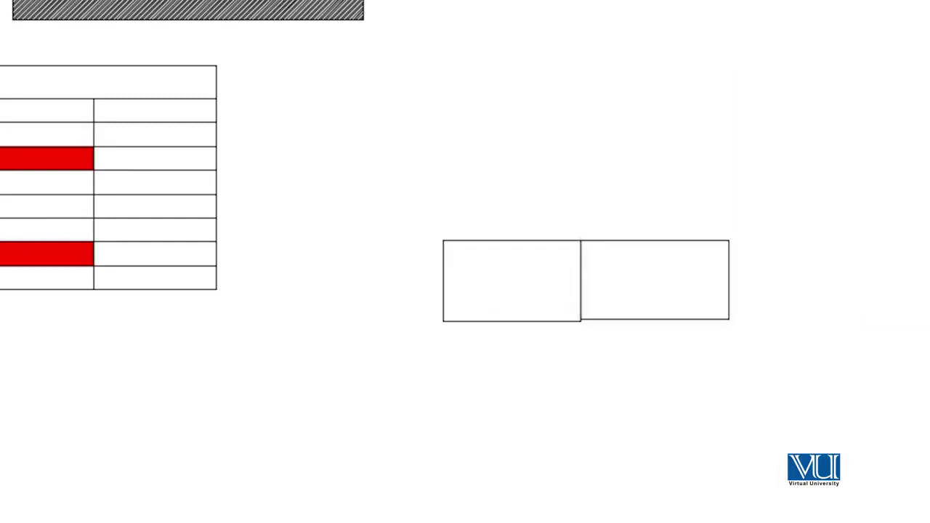
{"action": "key", "text": "Return"}
{"action": "left_click", "coordinate": [729, 241]}
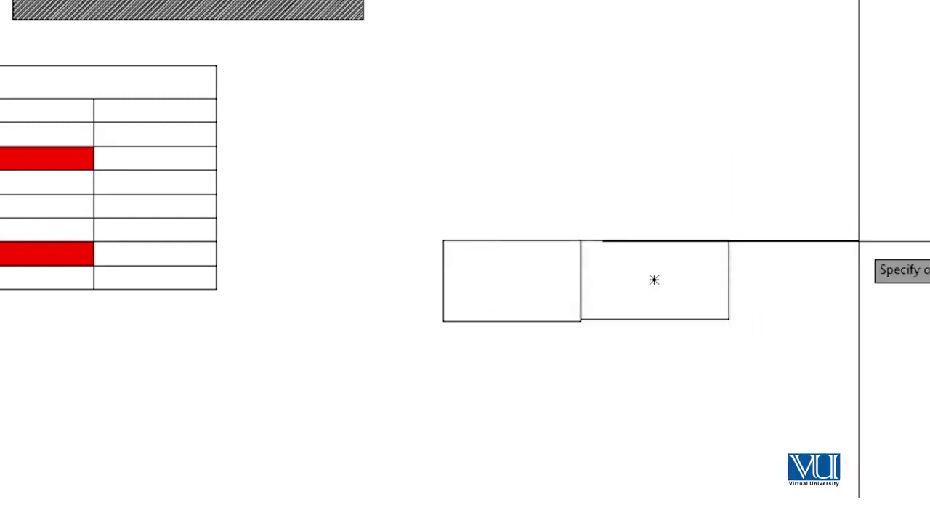
{"action": "left_click", "coordinate": [866, 315]}
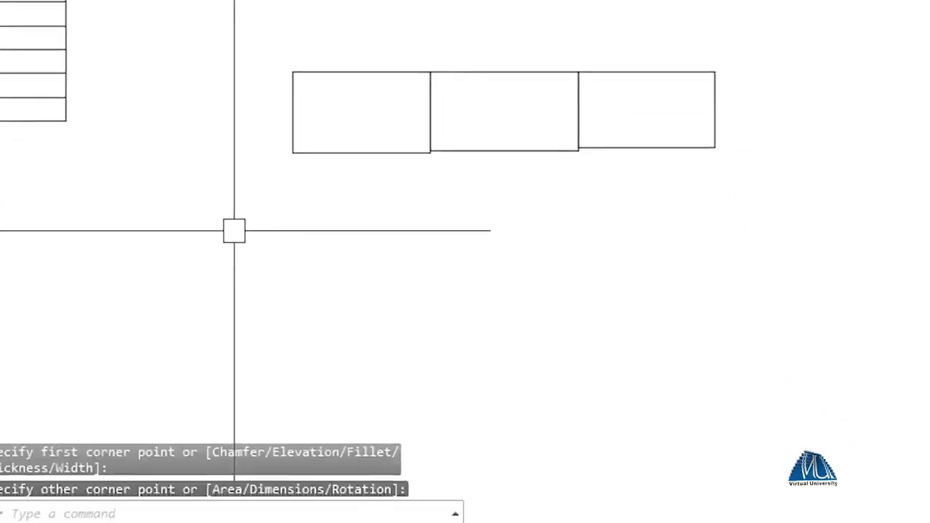
Fill all three adjoining rectangles together with a two-colour green gradient hatch
{"action": "type", "text": "H"}
{"action": "key", "text": "Return"}
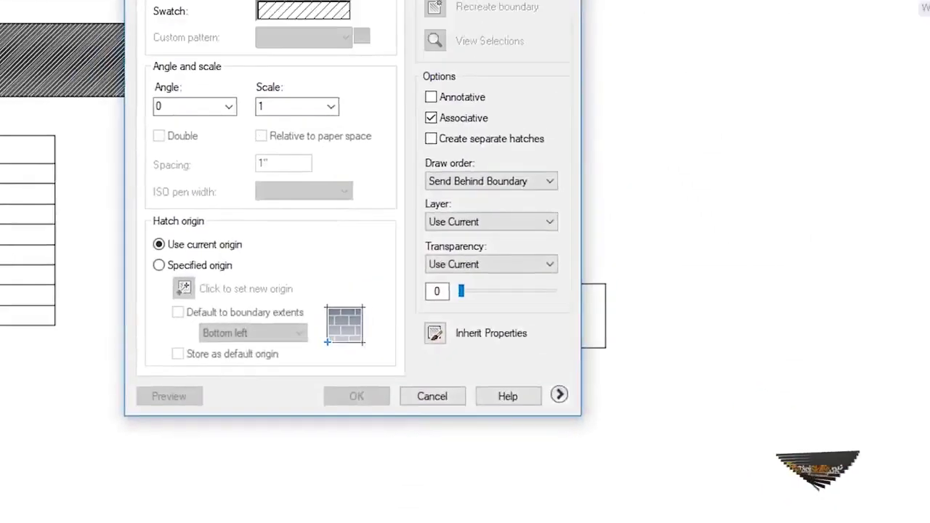
{"action": "left_click", "coordinate": [193, 44]}
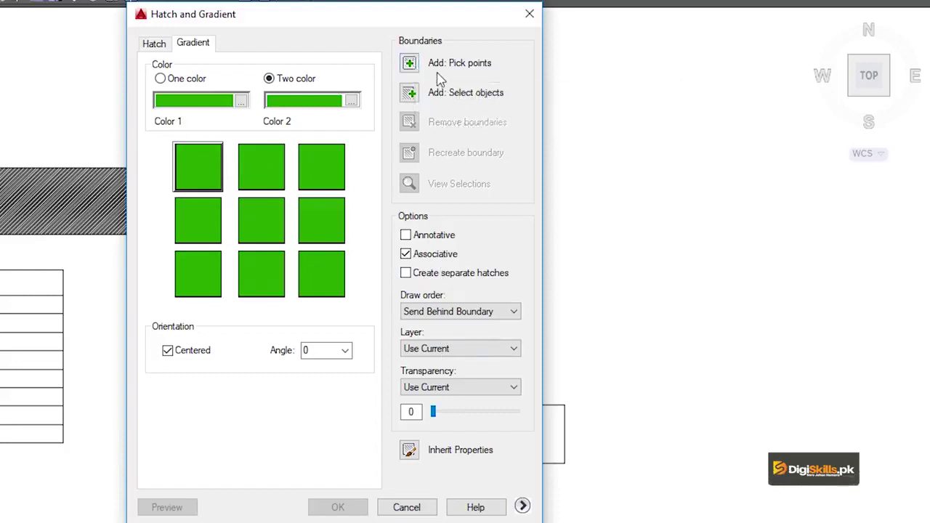
{"action": "left_click", "coordinate": [409, 64]}
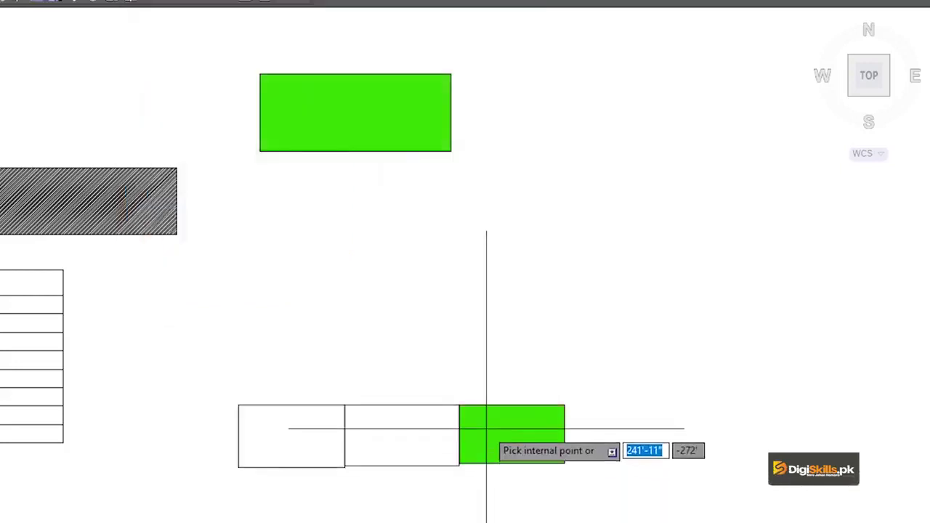
{"action": "left_click", "coordinate": [436, 434]}
{"action": "key", "text": "Return"}
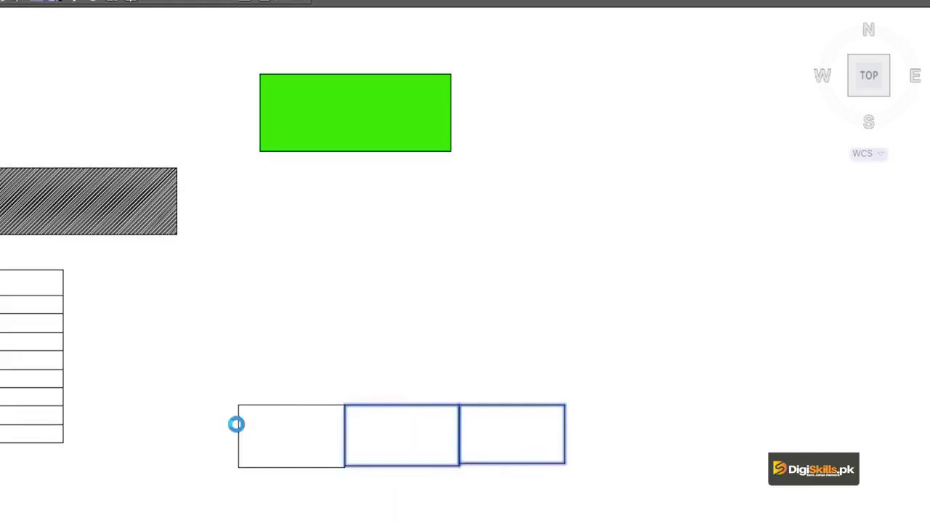
{"action": "key", "text": "Return"}
{"action": "left_click", "coordinate": [327, 501]}
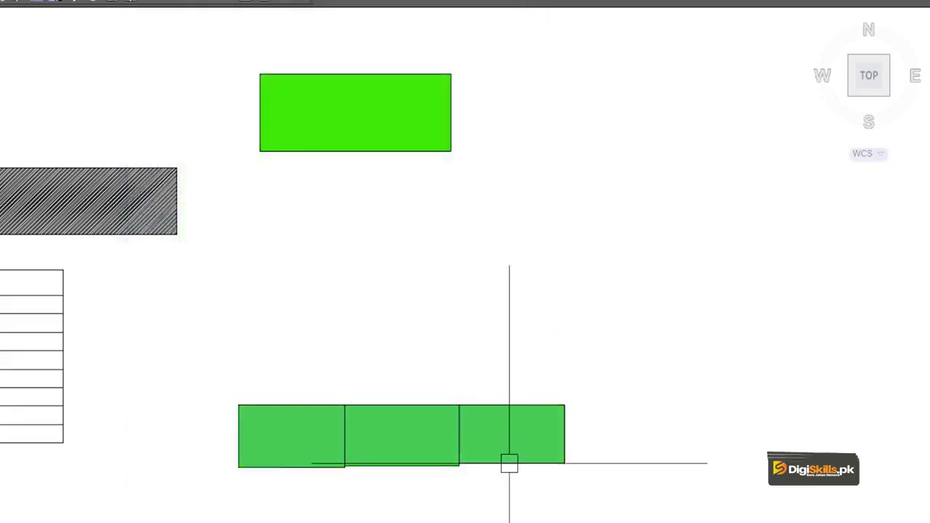
Edit the combined gradient hatch across the three rectangles and enable Separate hatches for it
{"action": "left_click", "coordinate": [412, 447]}
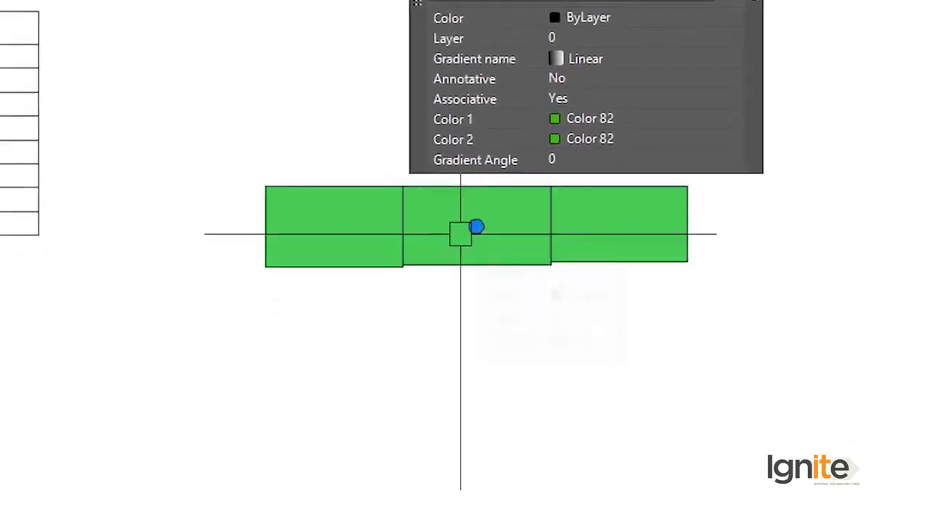
{"action": "type", "text": "E"}
{"action": "key", "text": "Return"}
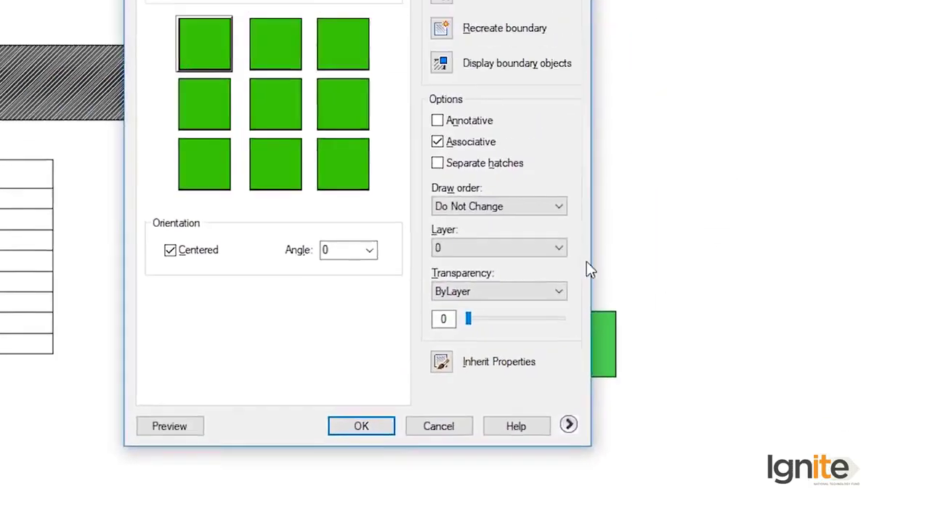
{"action": "left_click", "coordinate": [422, 250]}
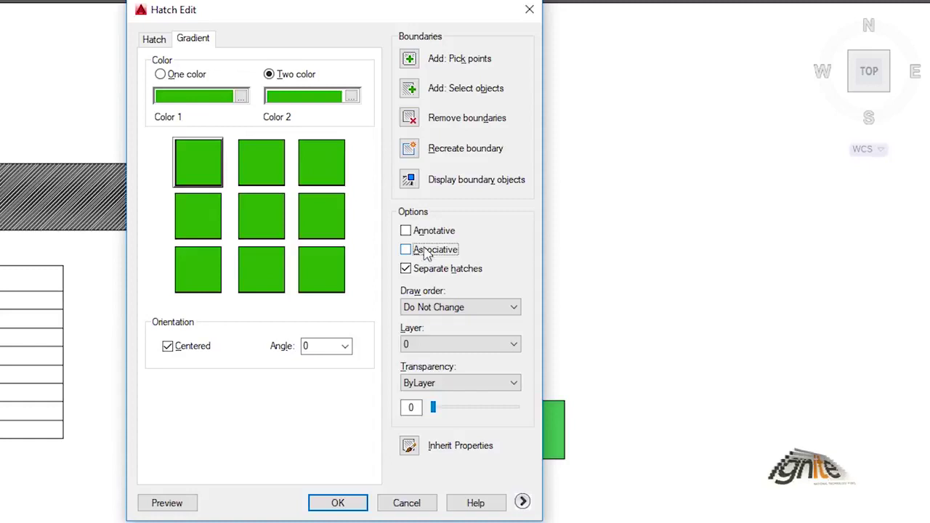
{"action": "left_click", "coordinate": [339, 502]}
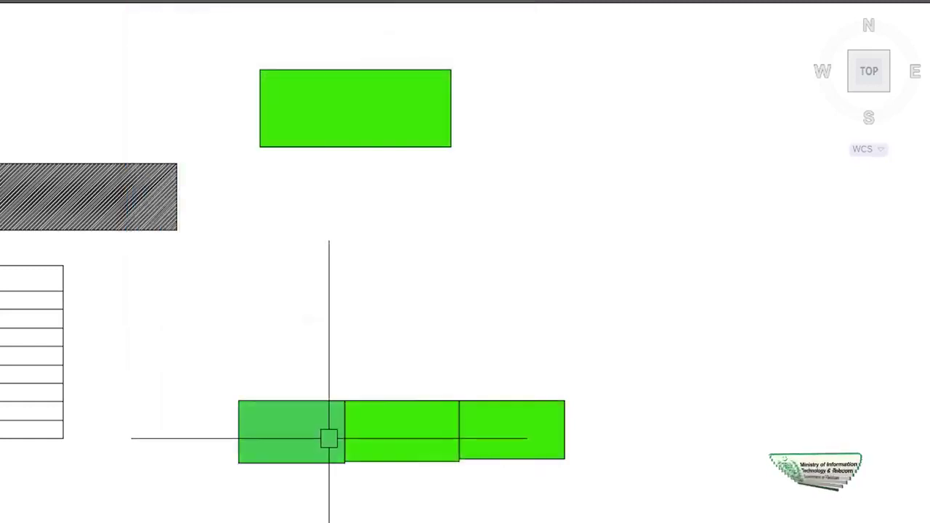
Select the gradient fills of the three rectangles individually to examine whether each is its own hatch
{"action": "left_click", "coordinate": [404, 427]}
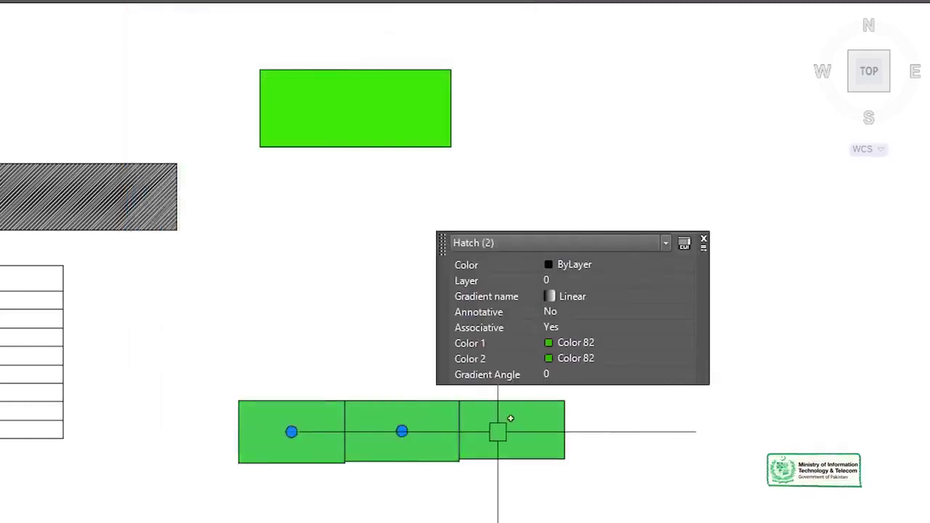
{"action": "left_click", "coordinate": [536, 434]}
{"action": "key", "text": "Escape"}
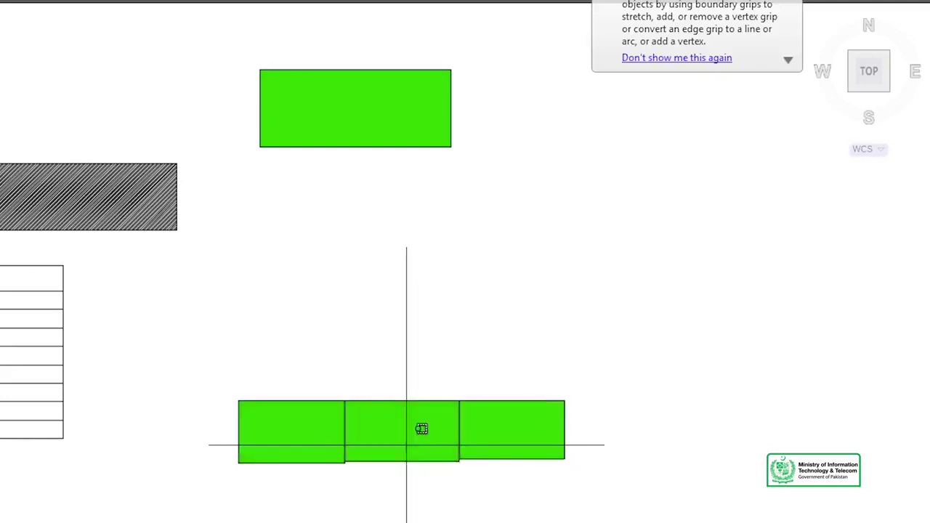
{"action": "left_click", "coordinate": [405, 441]}
{"action": "left_click", "coordinate": [262, 437]}
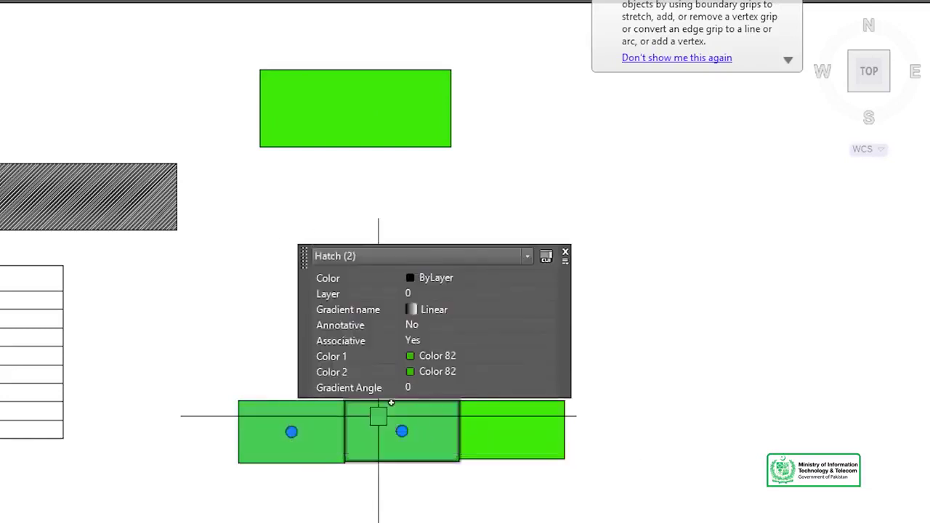
{"action": "scroll", "coordinate": [397, 414], "scroll_direction": "up", "scroll_amount": 4}
{"action": "middle_click_drag", "start_coordinate": [397, 413], "coordinate": [141, 288]}
{"action": "scroll", "coordinate": [131, 274], "scroll_direction": "up", "scroll_amount": 4}
{"action": "scroll", "coordinate": [131, 274], "scroll_direction": "down", "scroll_amount": 2}
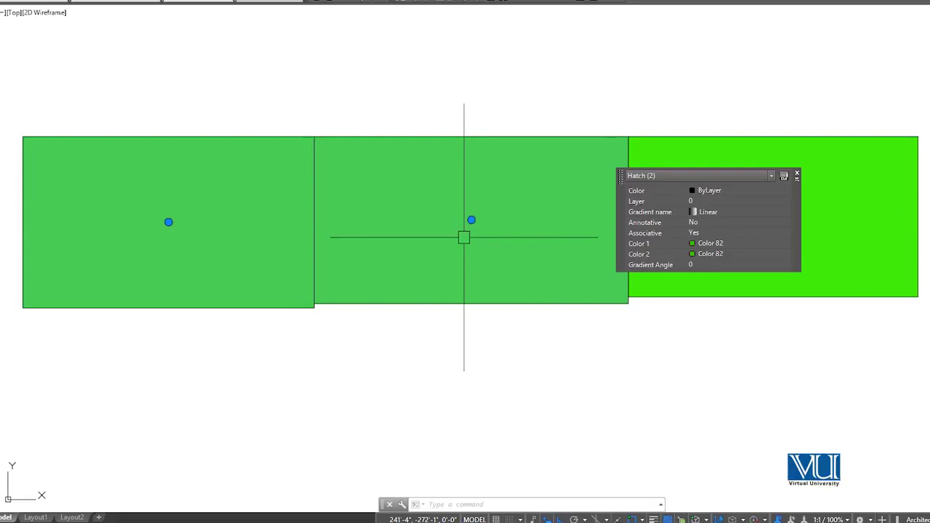
Try the Send to Back draw order on the middle rectangle's hatch, and close its edit settings without applying
{"action": "key", "text": "Return"}
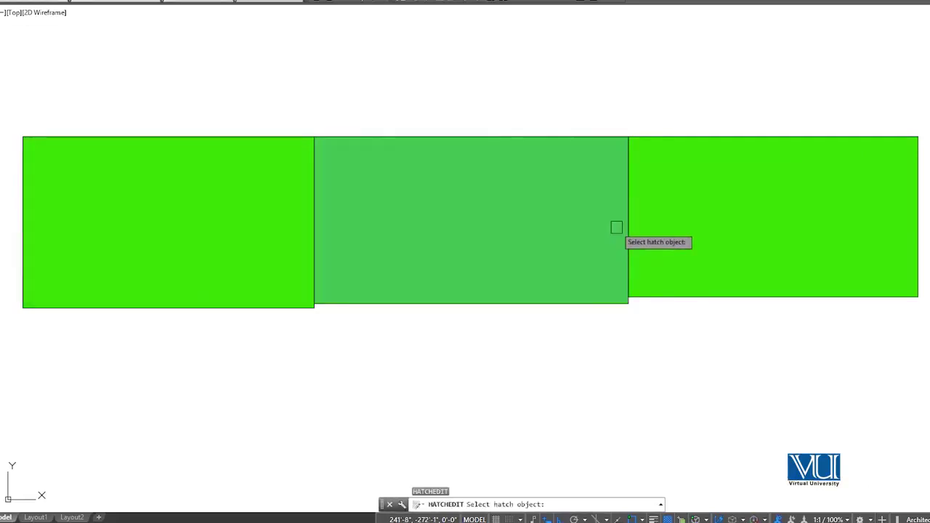
{"action": "key", "text": "Escape"}
{"action": "left_click", "coordinate": [565, 241]}
{"action": "type", "text": "HE"}
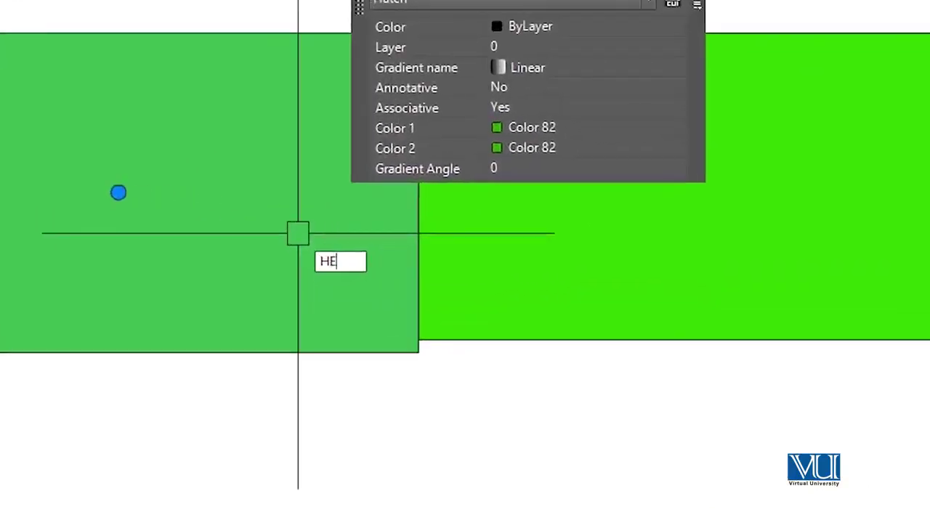
{"action": "key", "text": "Return"}
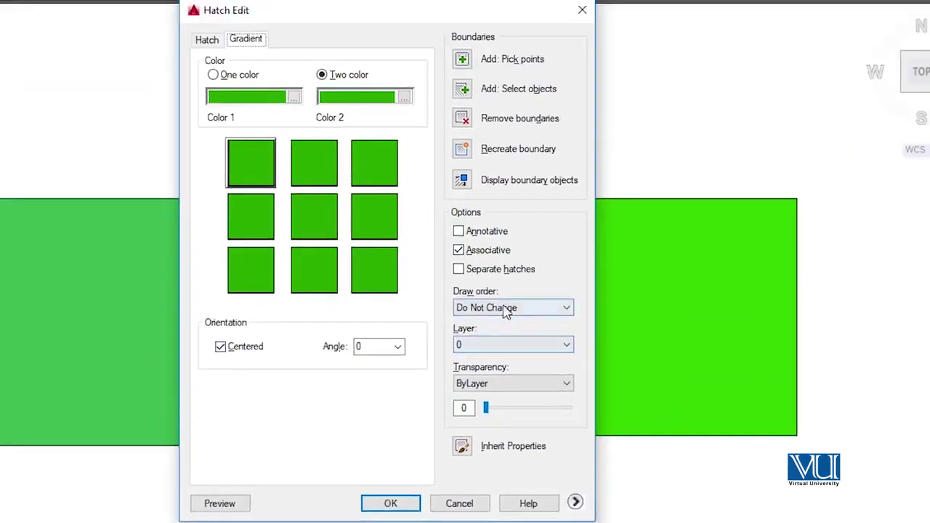
{"action": "left_click", "coordinate": [507, 310]}
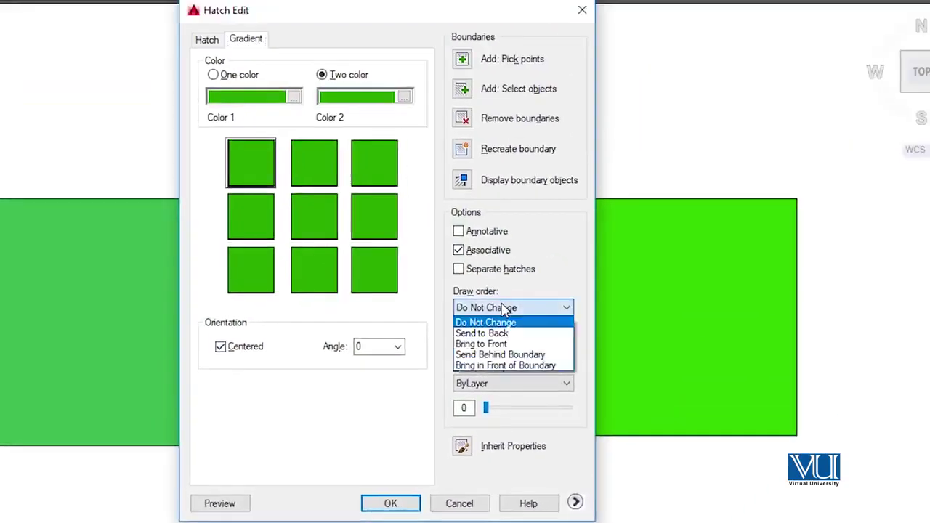
{"action": "left_click", "coordinate": [494, 334]}
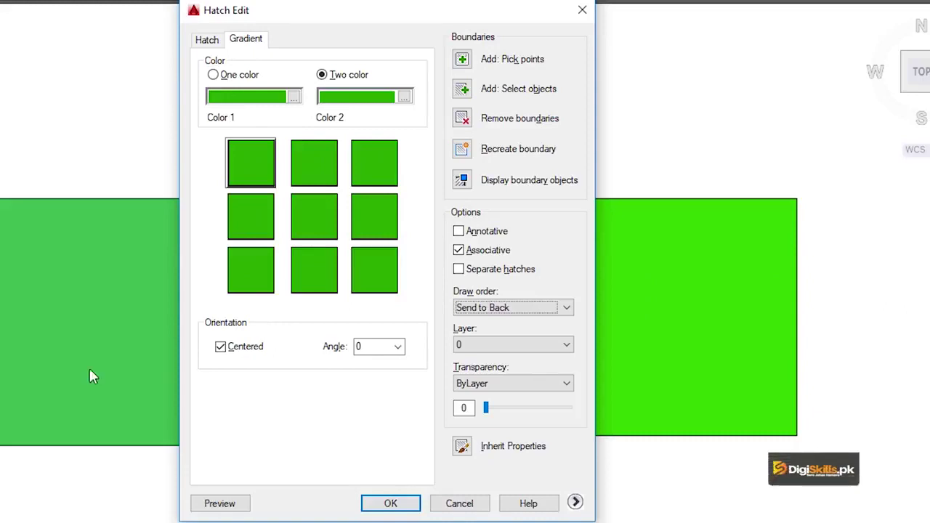
{"action": "left_click", "coordinate": [581, 13]}
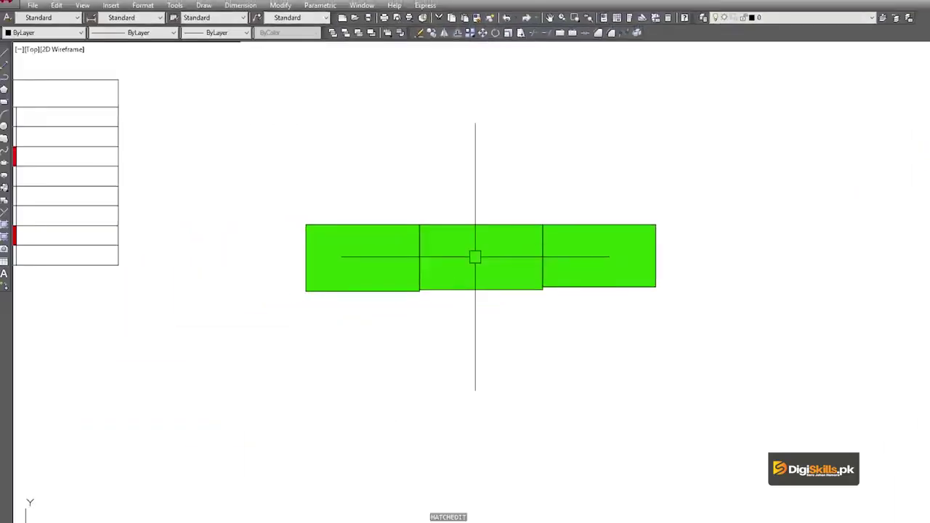
{"action": "mouse_move", "coordinate": [464, 264]}
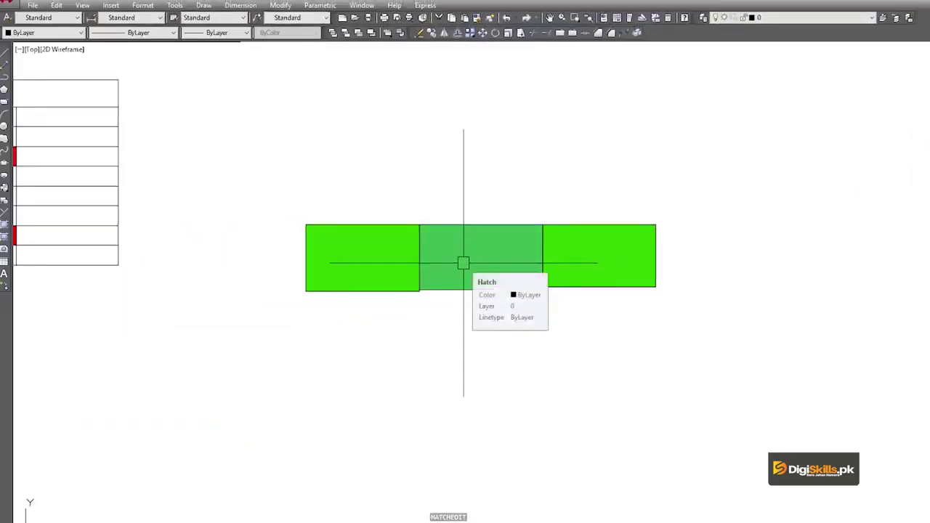